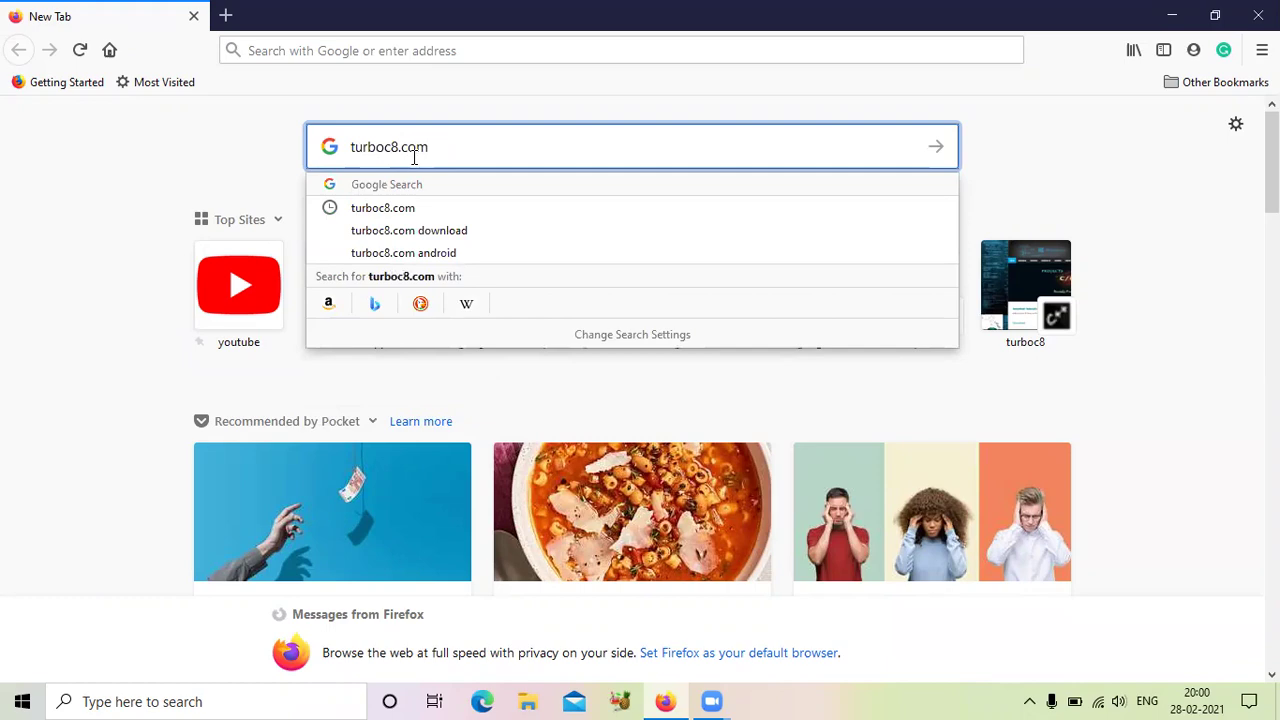
# Search for turboc8.com, open the Turbo C for Windows 10 site and go to its Download page.
pyautogui.press('Return')
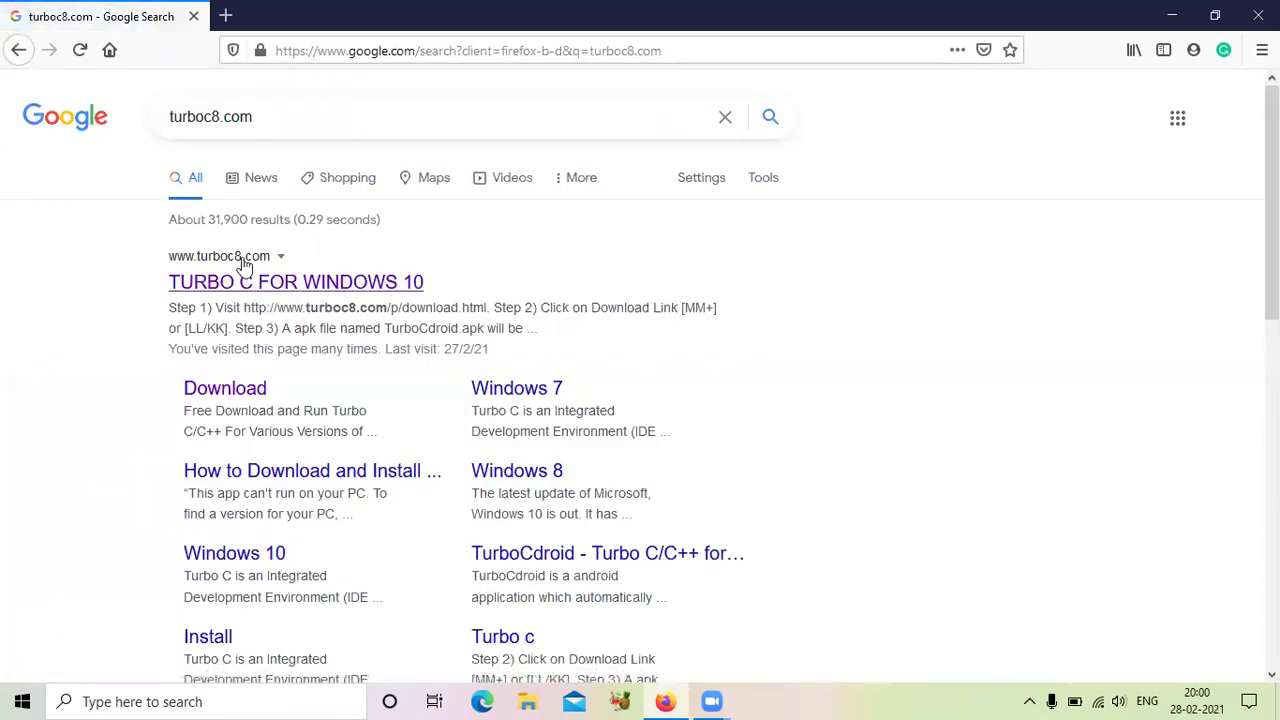
pyautogui.click(323, 289)
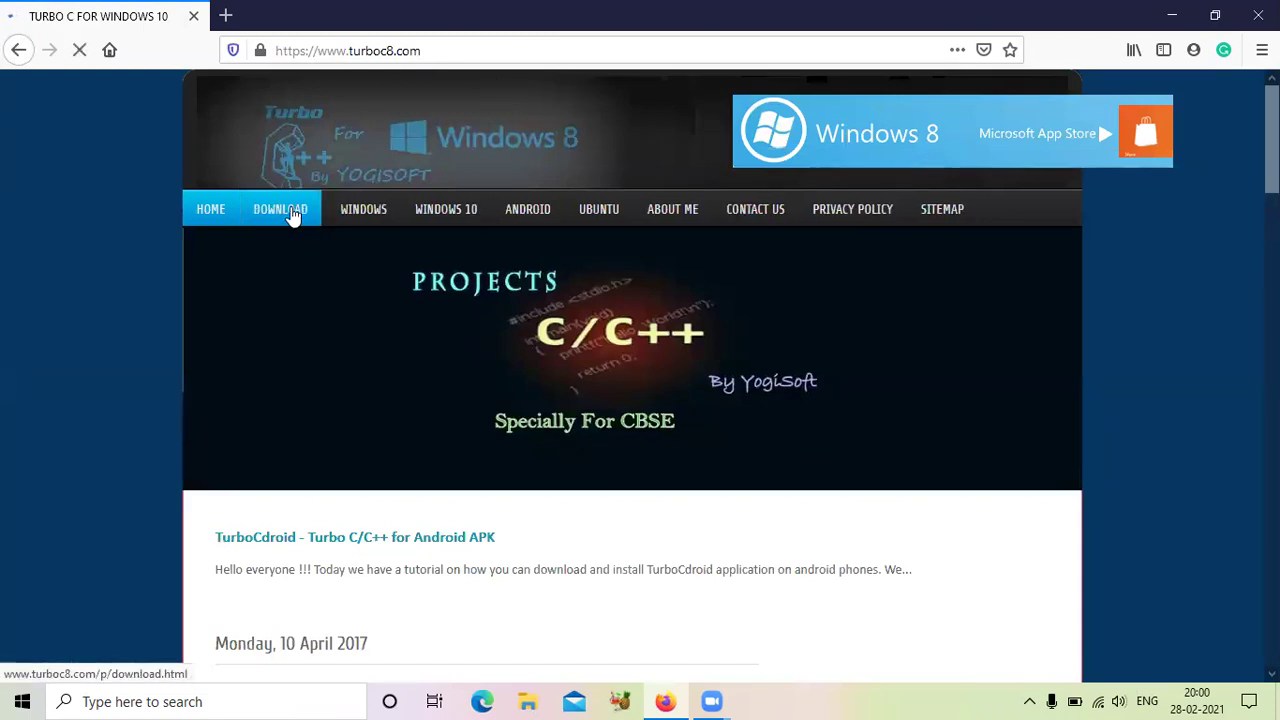
pyautogui.click(292, 216)
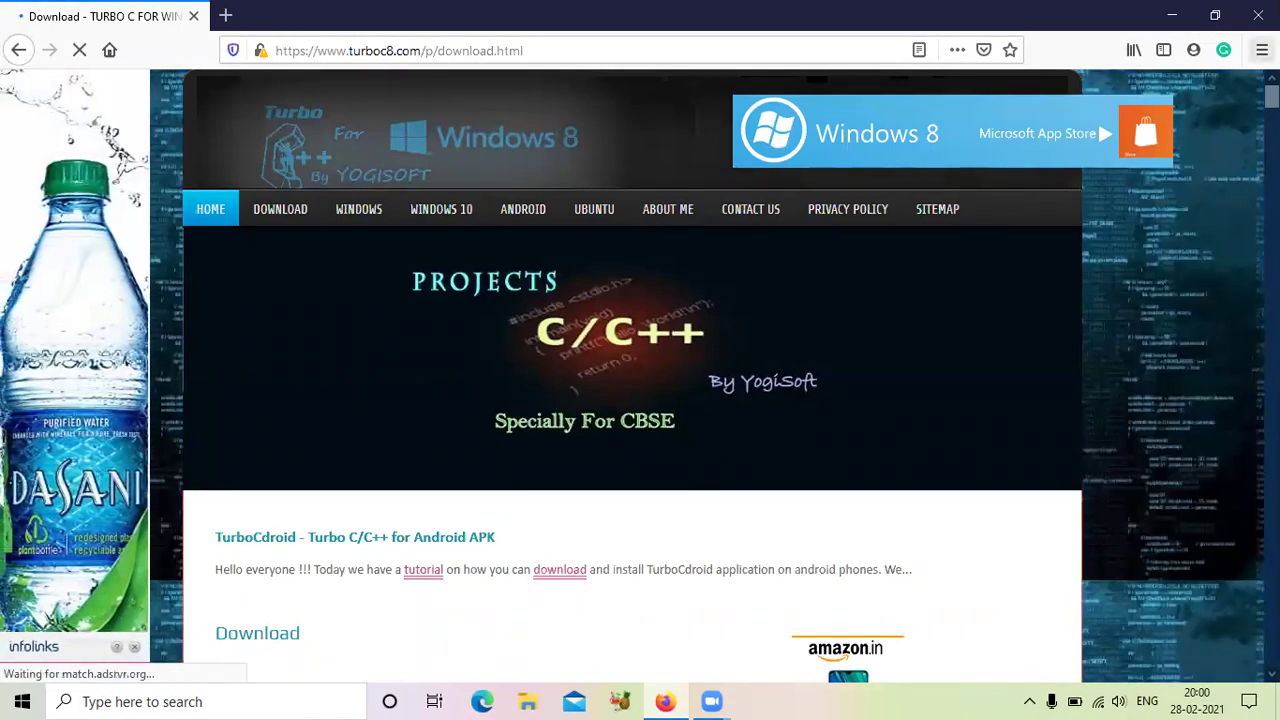
# Download Turbo C++ 3.1.zip from the direct download link for Windows 10 64 bit, choosing to save the file.
pyautogui.scroll(-3, 1137, 297)
pyautogui.scroll(-1, 1097, 119)
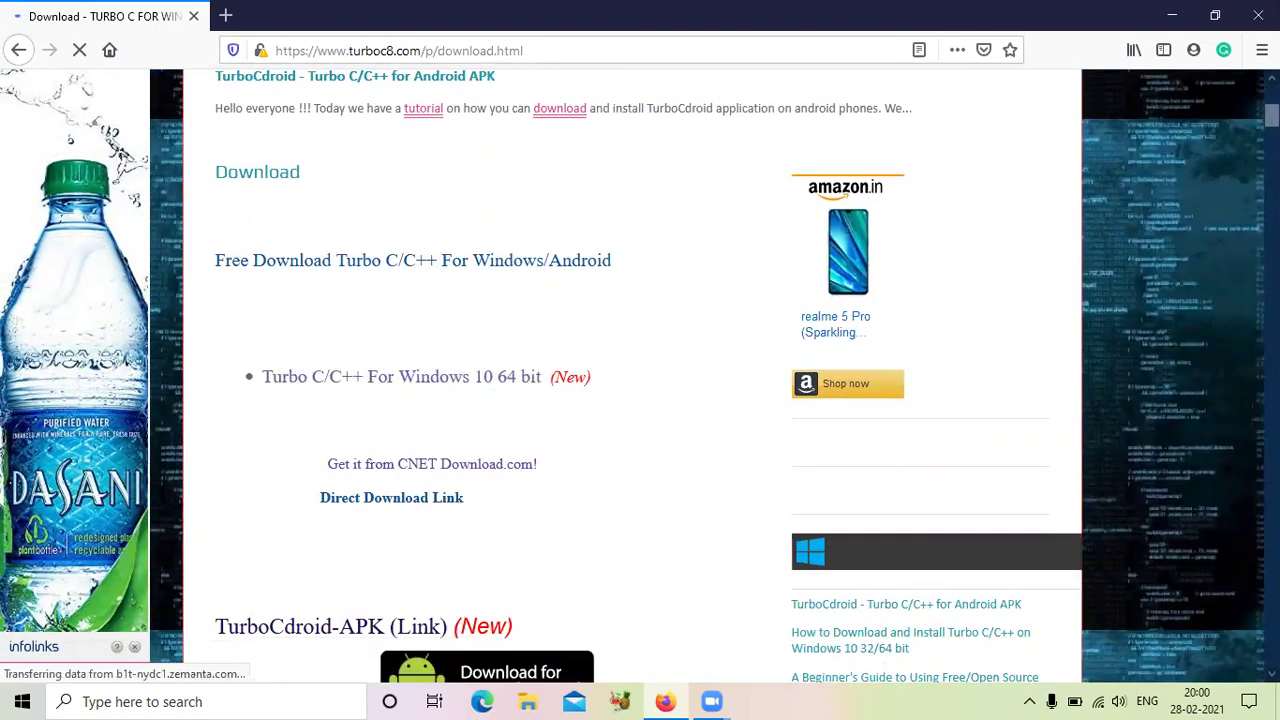
pyautogui.scroll(-12, 640, 376)
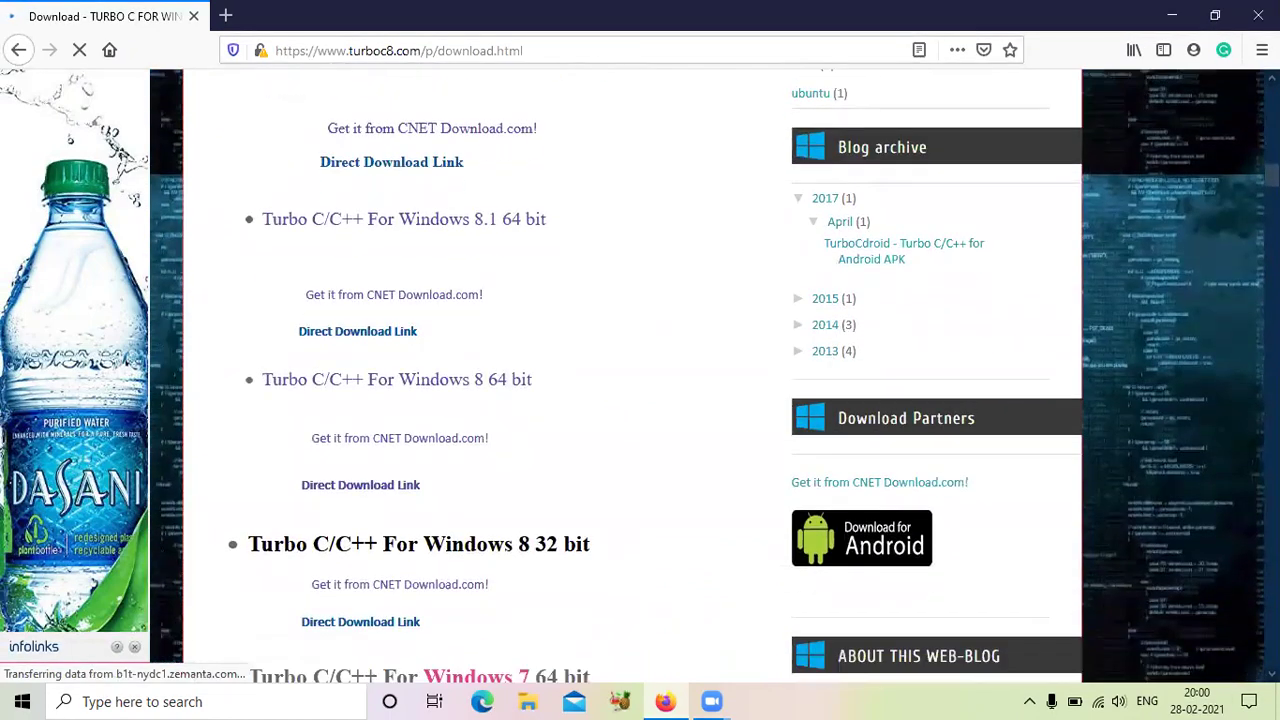
pyautogui.scroll(-3, 640, 376)
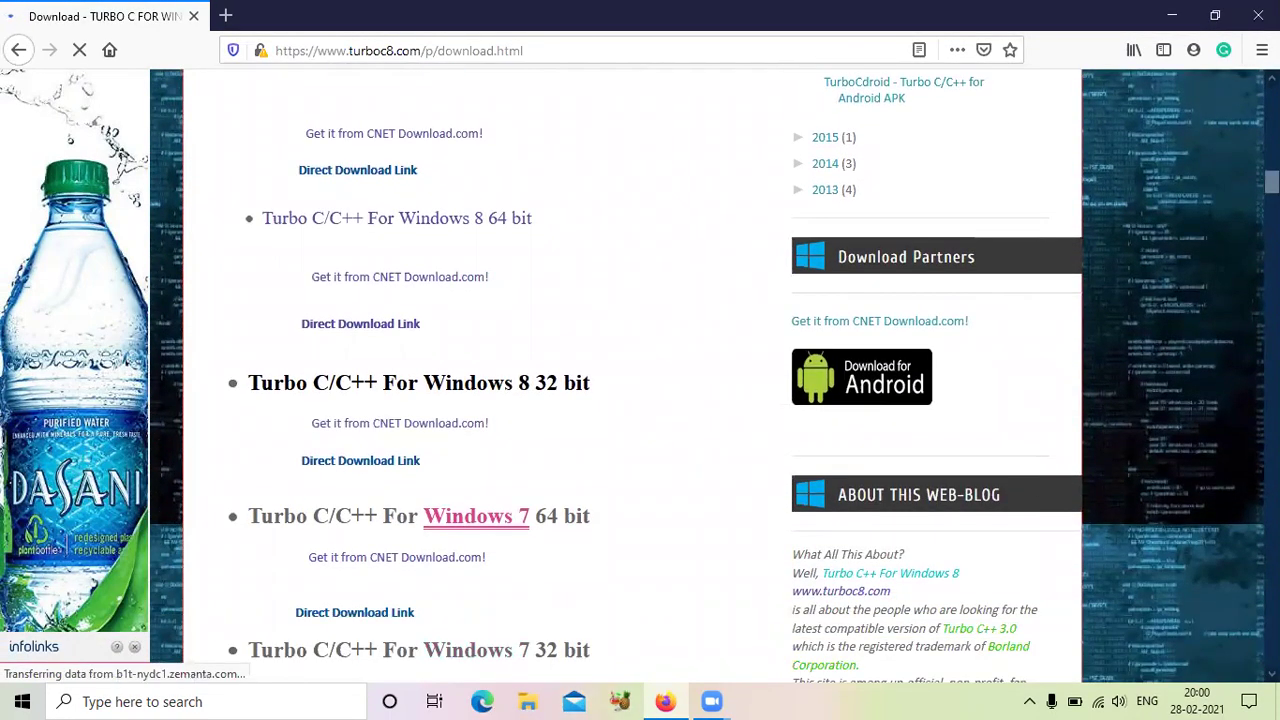
pyautogui.scroll(15, 640, 376)
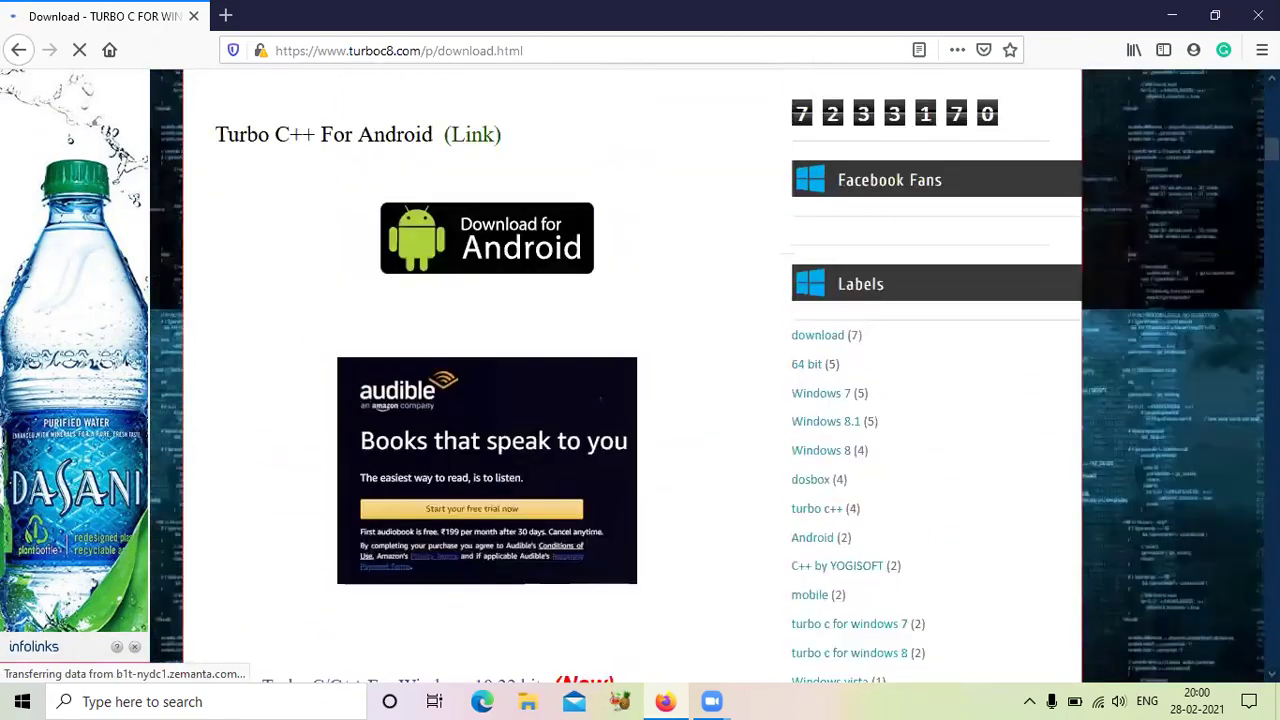
pyautogui.scroll(-5, 597, 414)
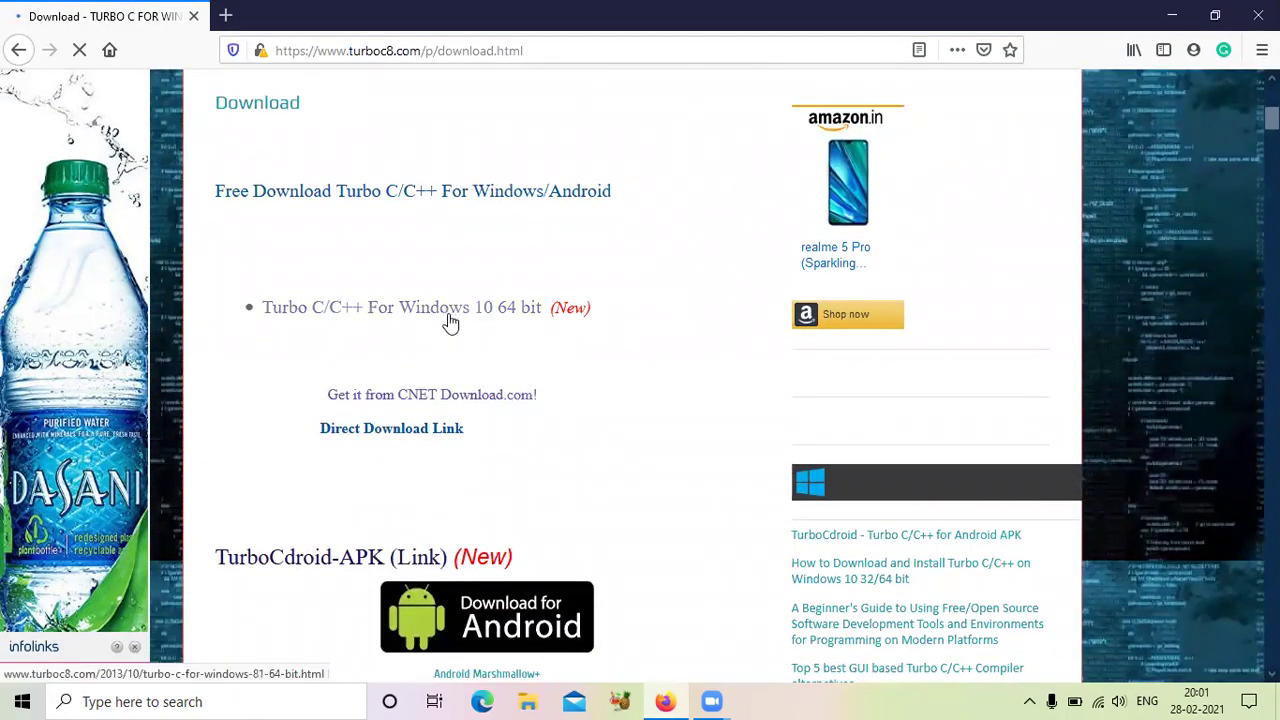
pyautogui.click(411, 430)
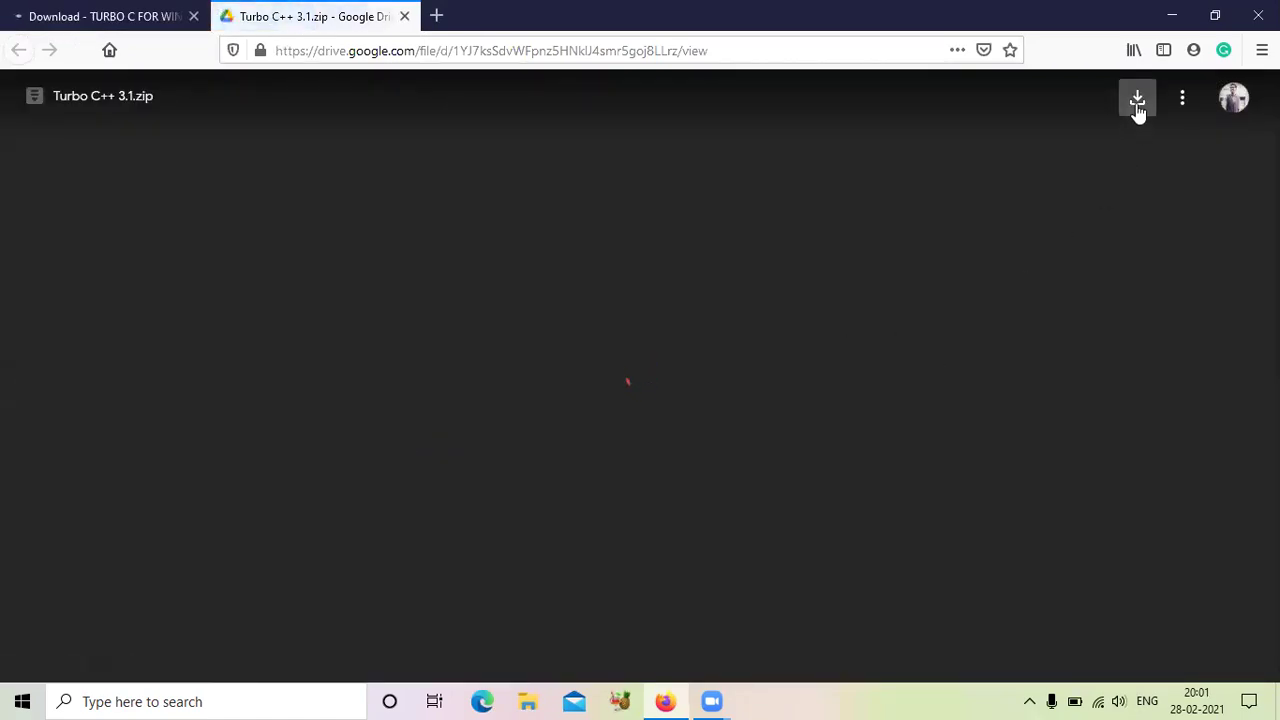
pyautogui.click(1137, 100)
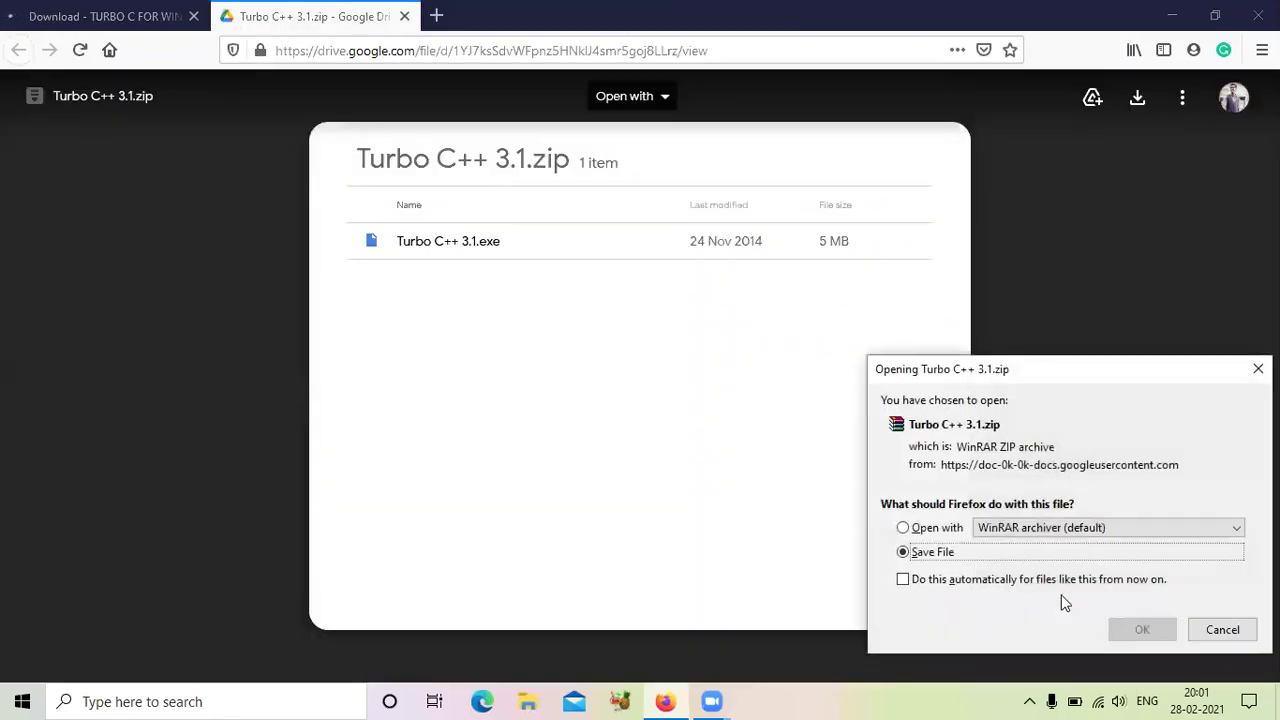
pyautogui.click(1143, 636)
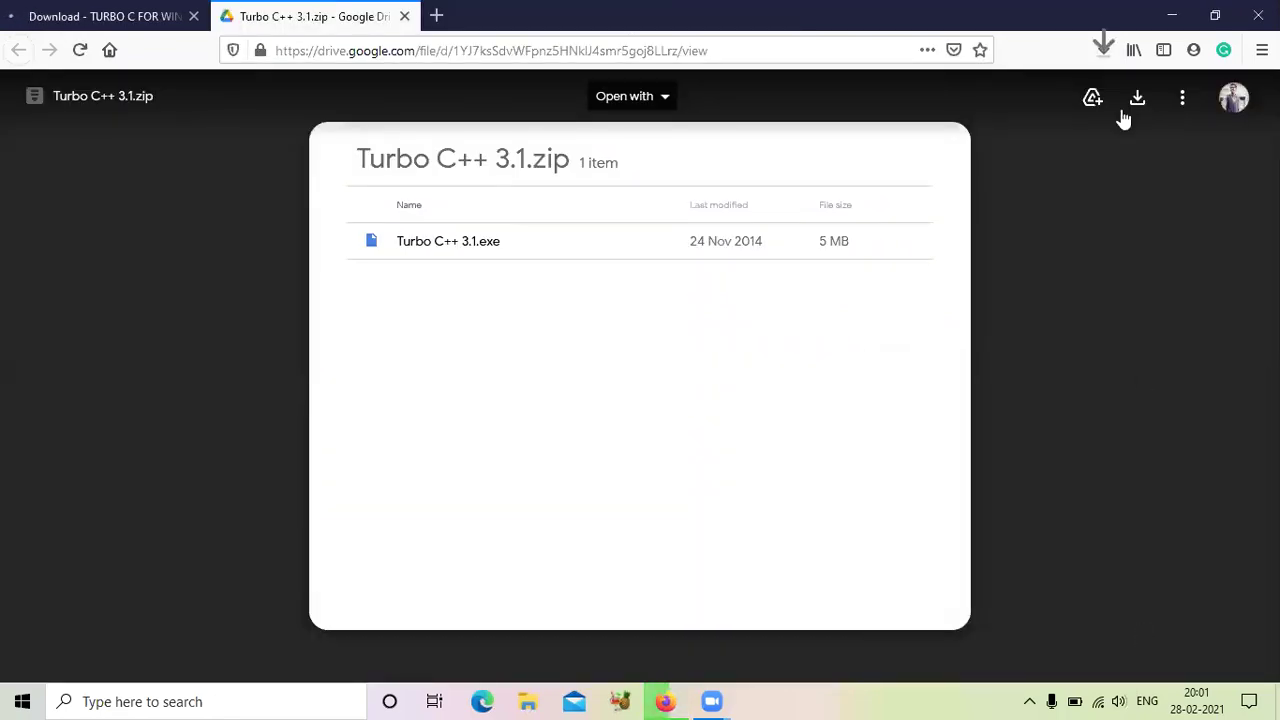
# Cancel the running download of Turbo C++ 3.1(1).zip.
pyautogui.click(1108, 52)
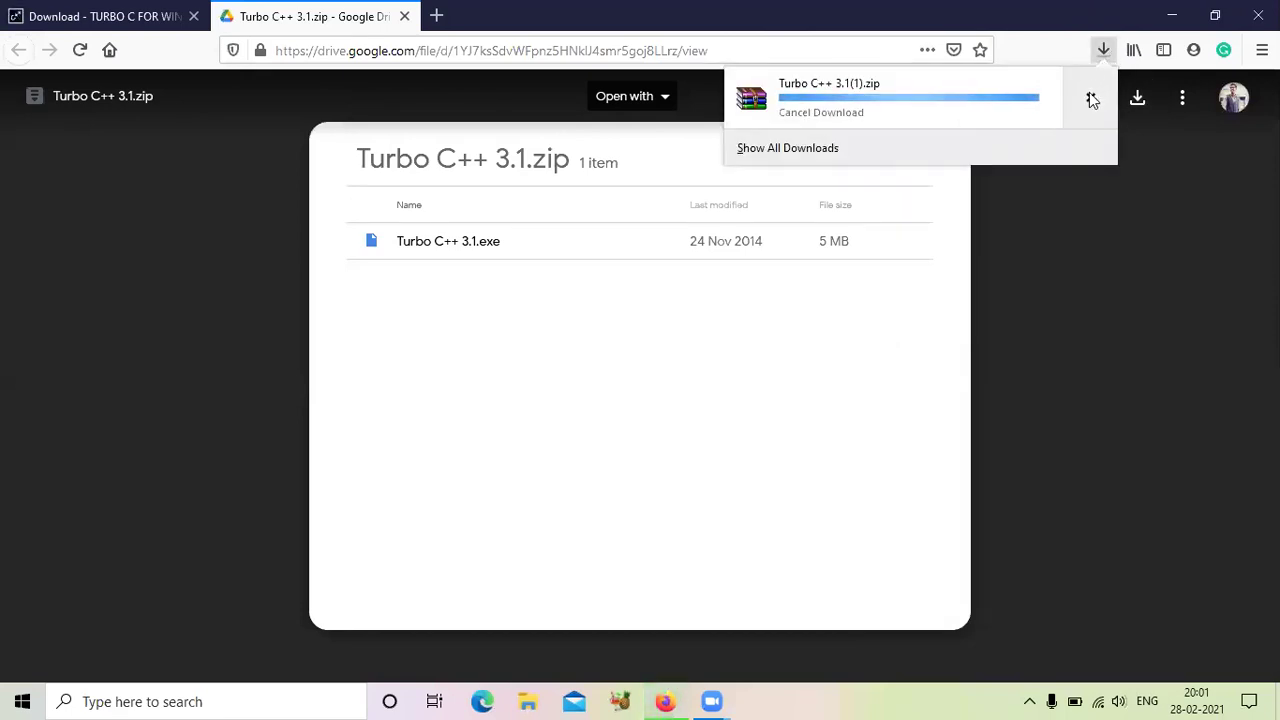
pyautogui.click(1091, 97)
# Minimize the browser and open the Downloads folder in a maximized File Explorer window.
pyautogui.click(1175, 12)
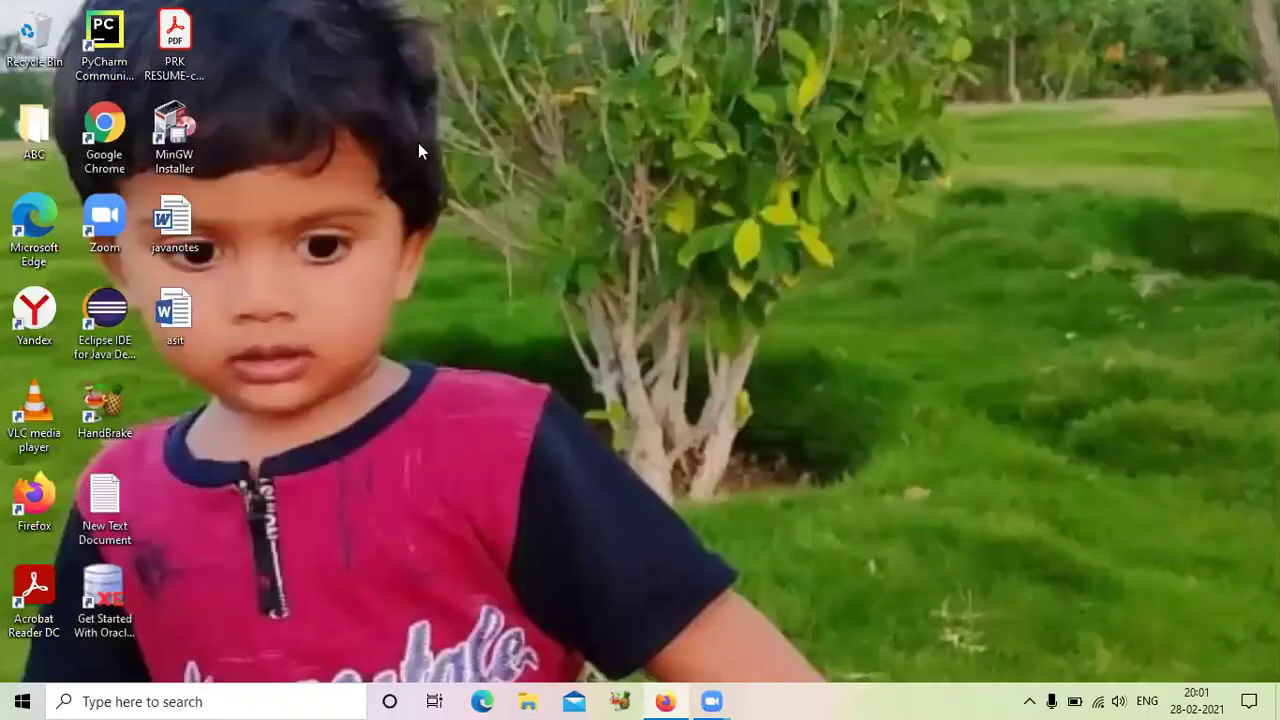
pyautogui.click(528, 699)
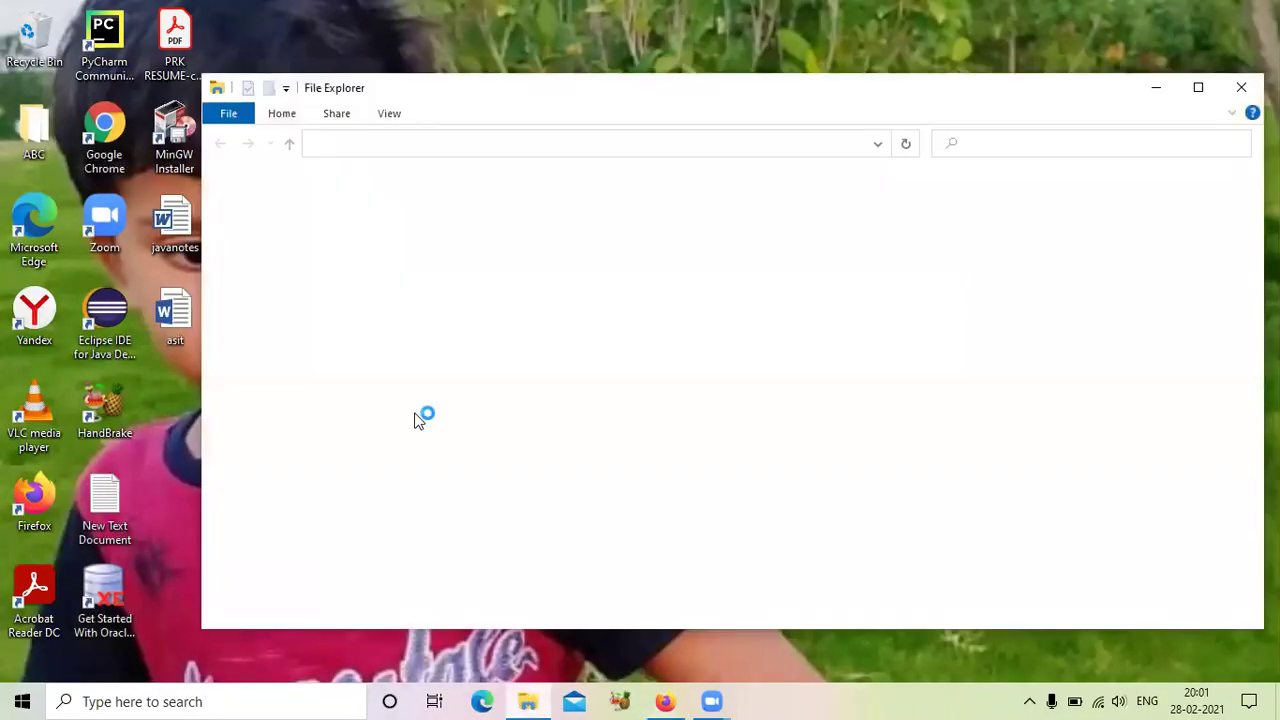
pyautogui.click(282, 237)
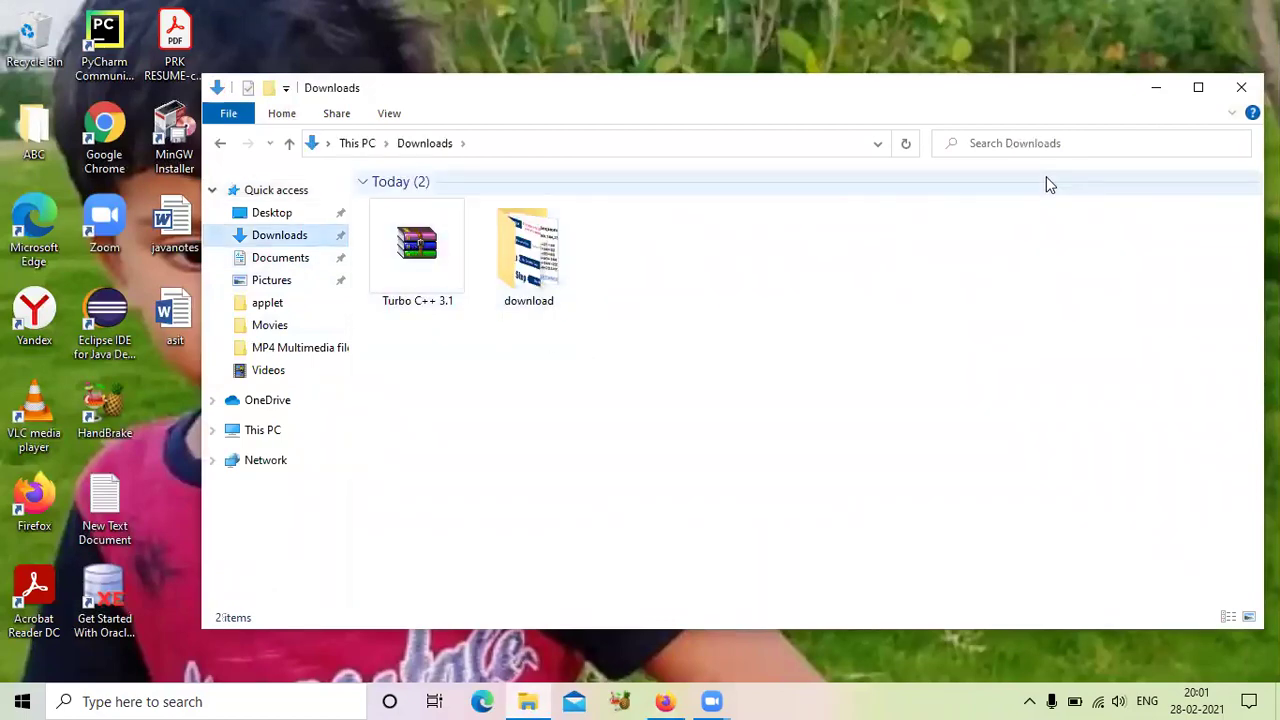
pyautogui.click(1198, 87)
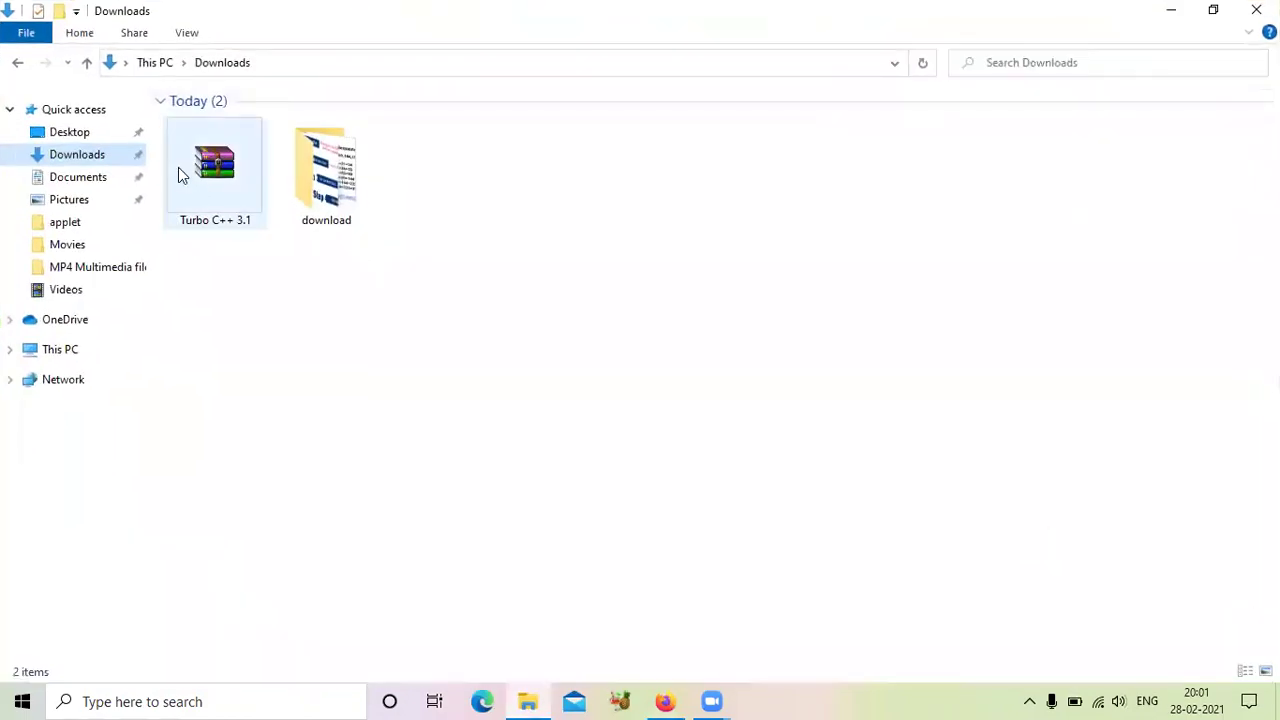
# Extract the Turbo C++ 3.1 archive directly into the Downloads folder.
pyautogui.doubleClick(206, 179)
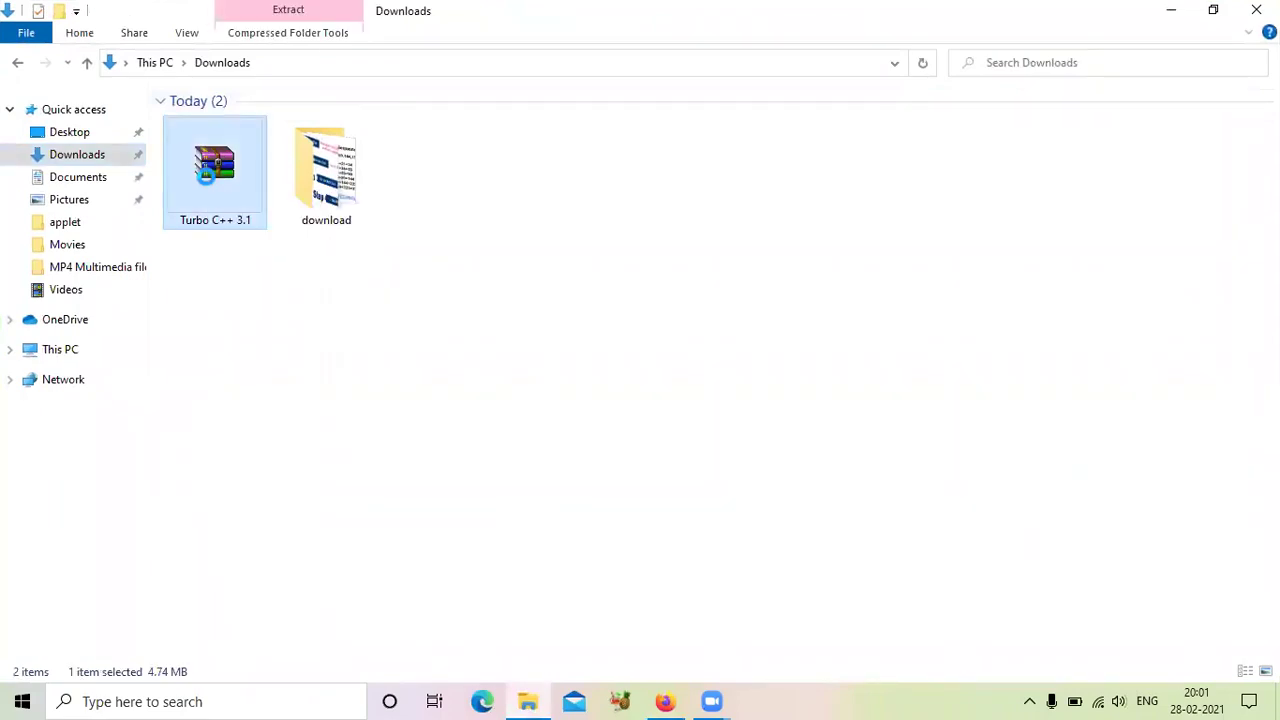
pyautogui.rightClick(206, 176)
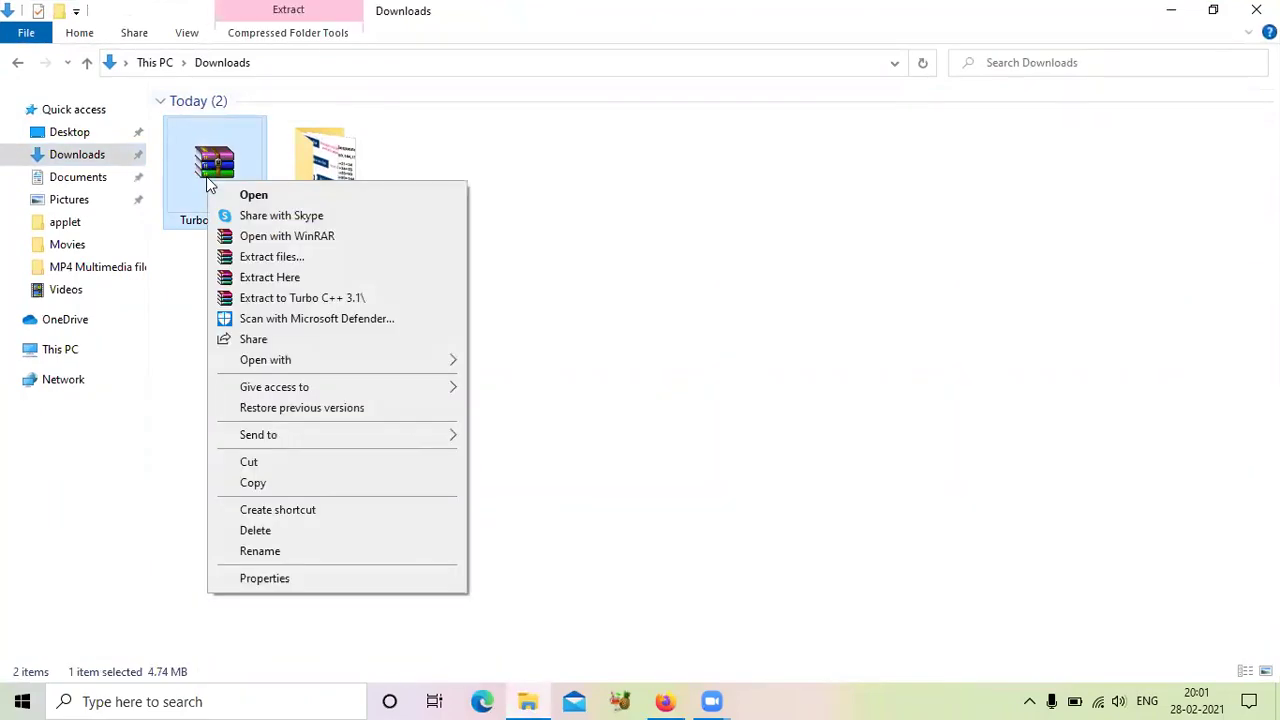
pyautogui.click(296, 277)
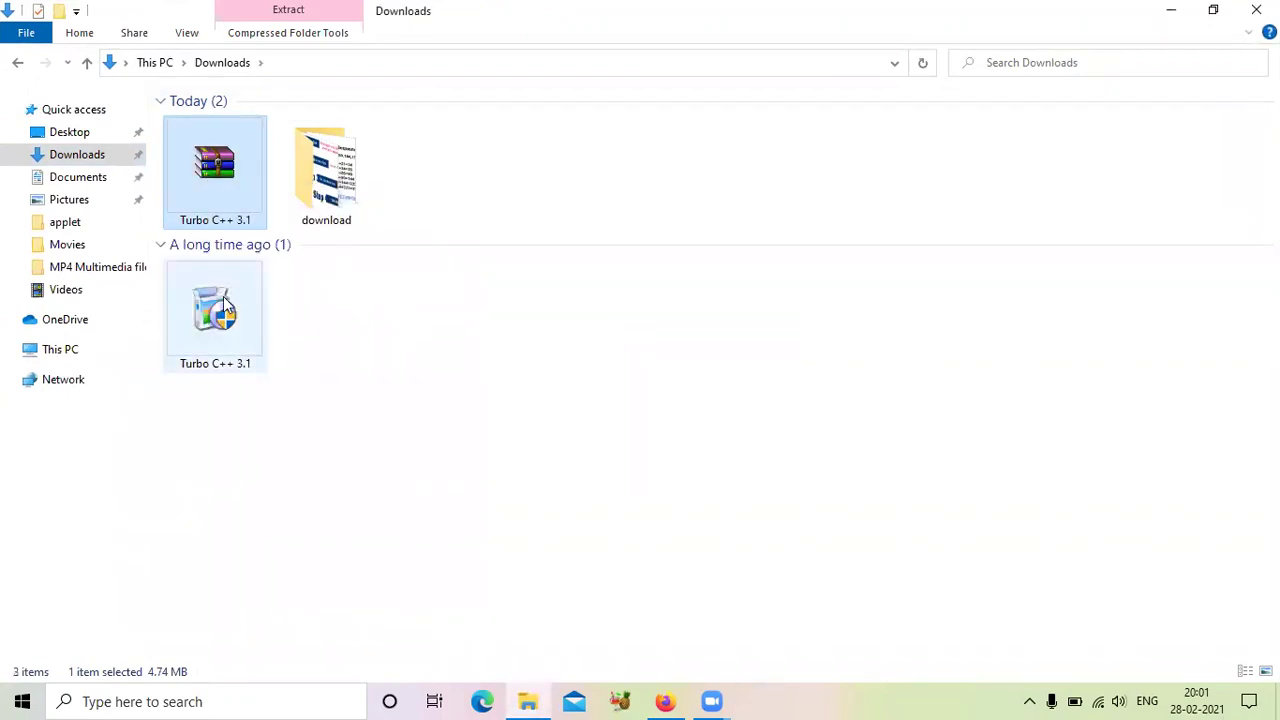
# Install Turbo C/C++ 3.1 from the extracted setup file, accepting the license and creating a desktop icon, and launch it on finishing.
pyautogui.doubleClick(218, 315)
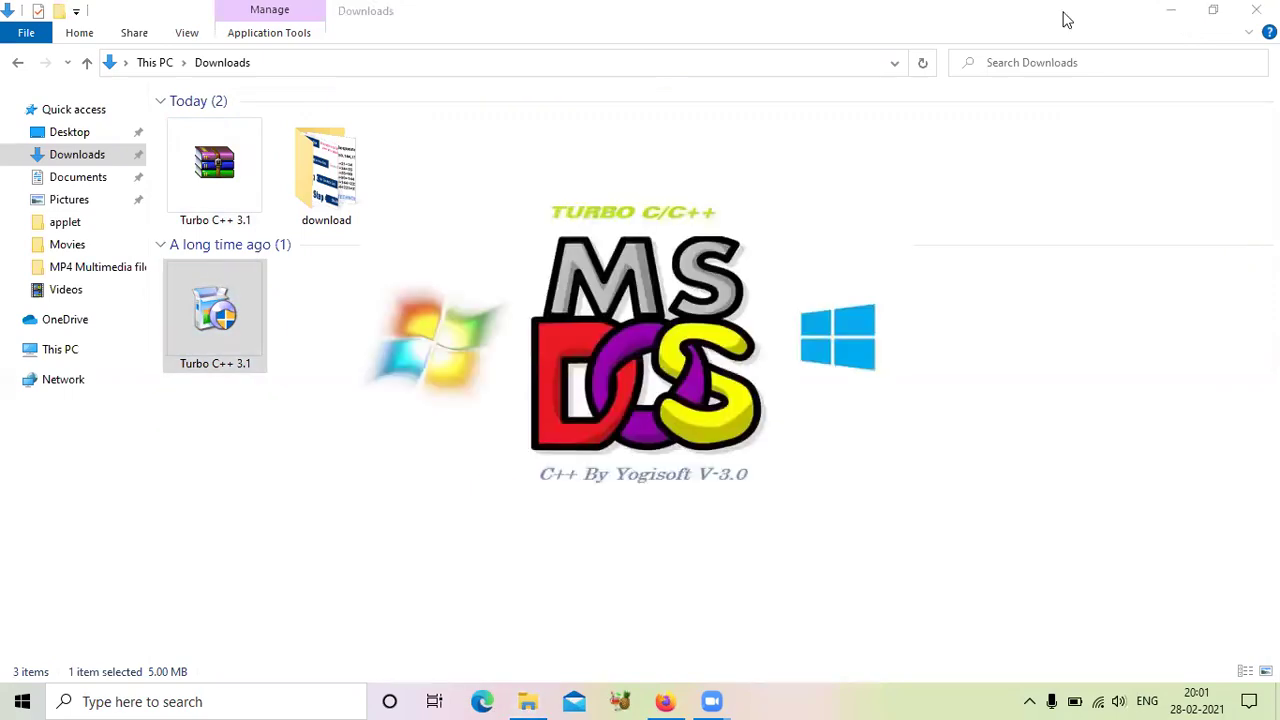
pyautogui.click(1183, 9)
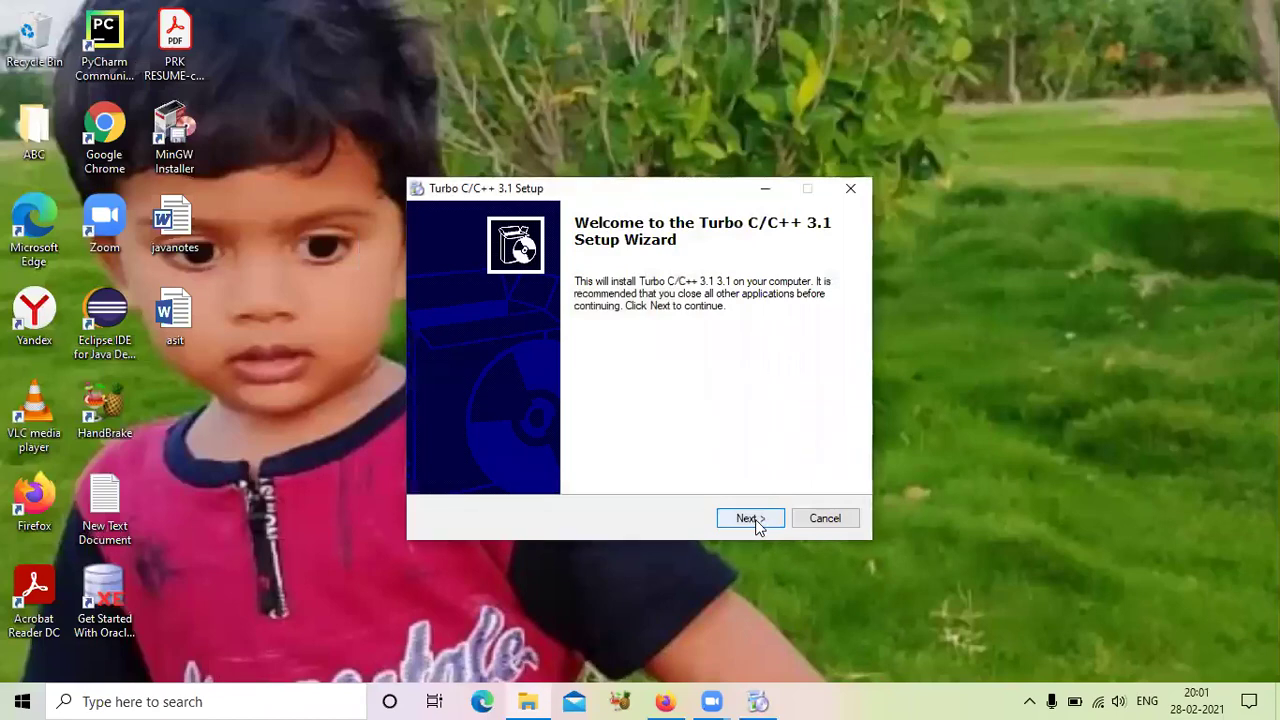
pyautogui.click(752, 520)
pyautogui.click(490, 463)
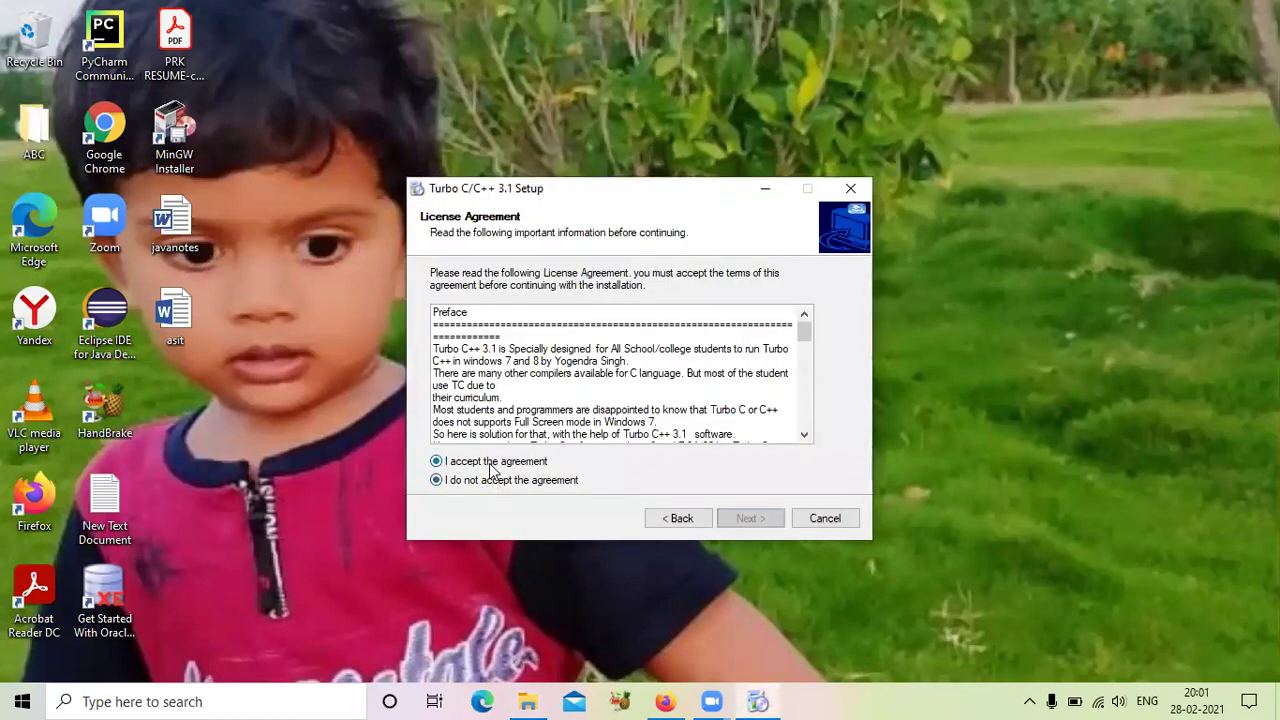
pyautogui.click(759, 521)
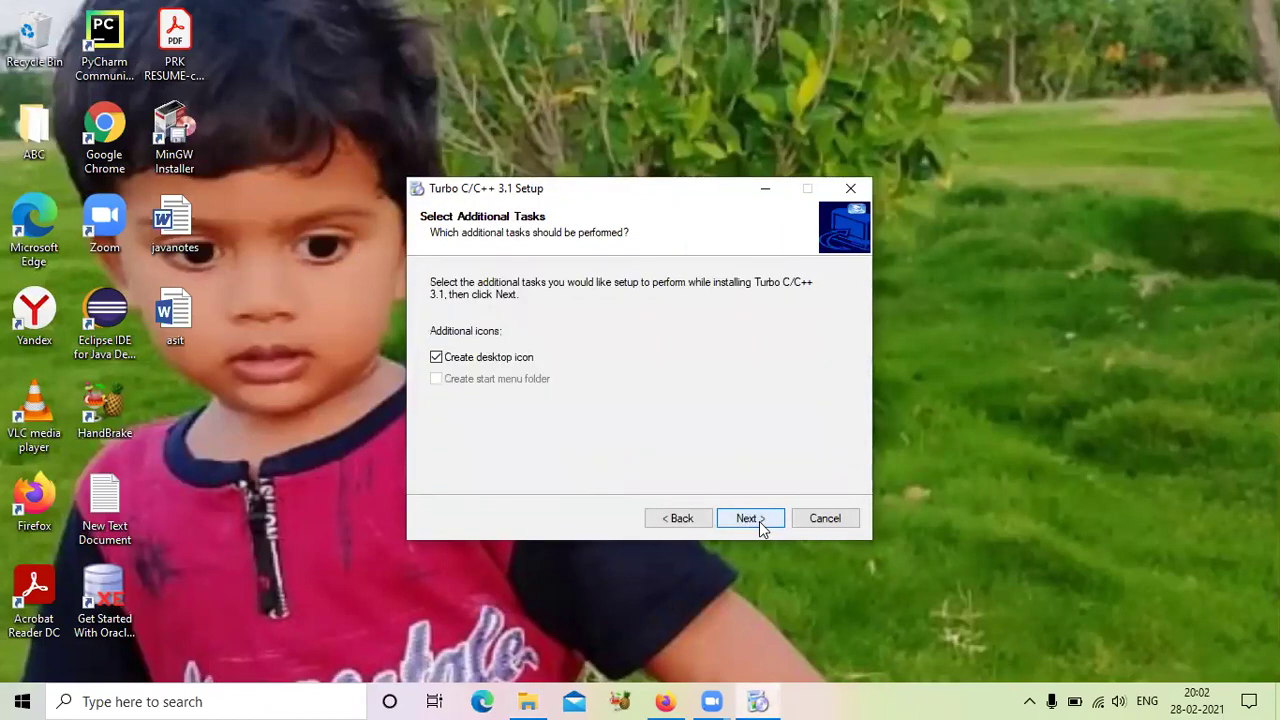
pyautogui.click(759, 521)
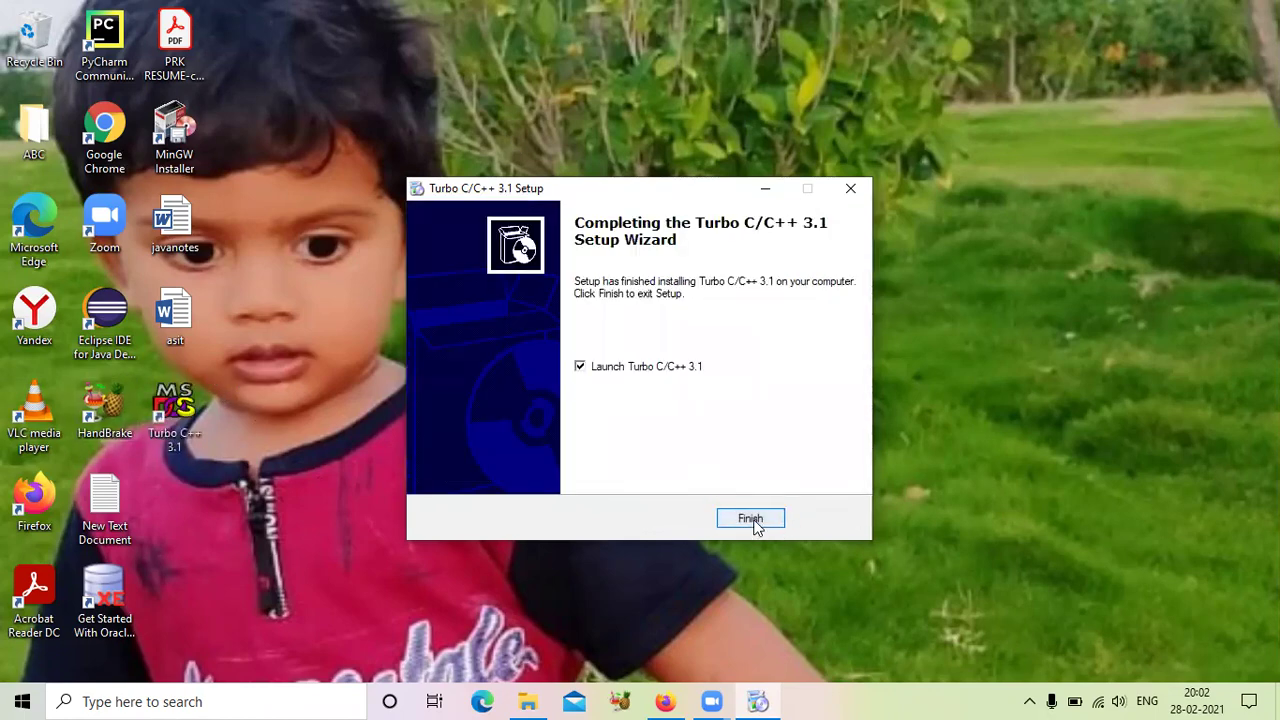
pyautogui.click(751, 519)
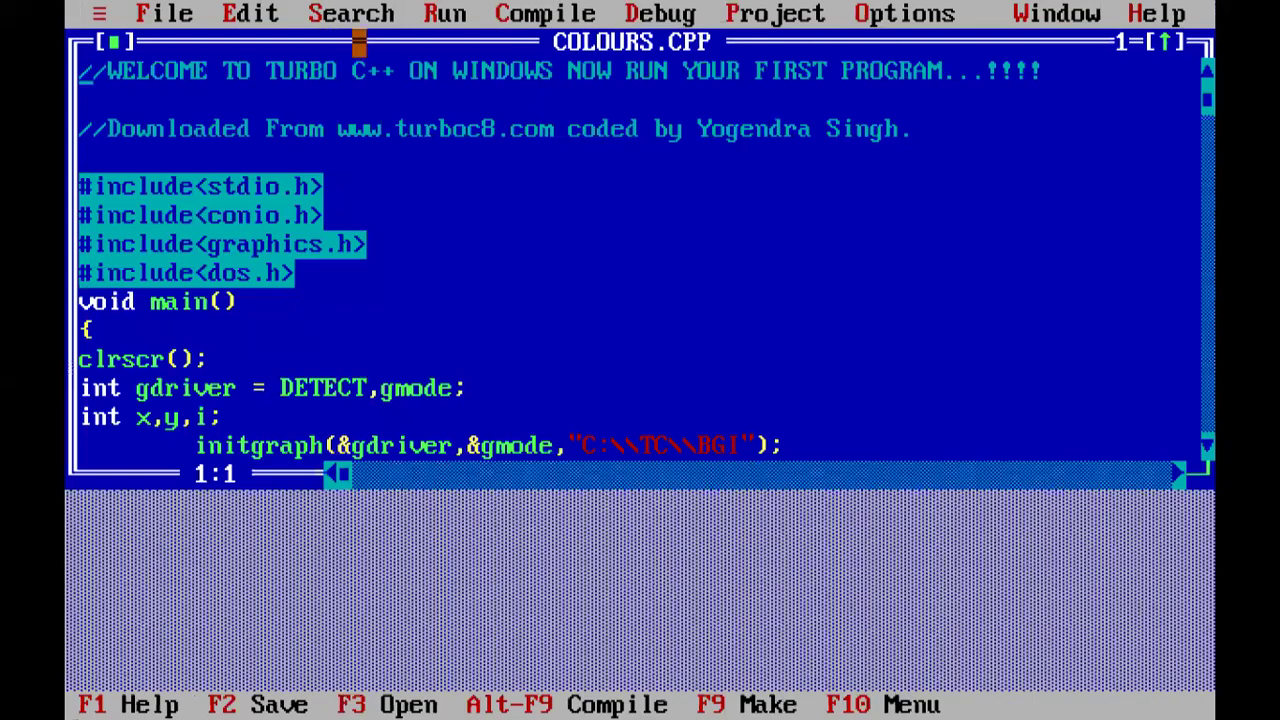
# Create a new source file and enter #include<stdio.h> as its first line.
pyautogui.click(143, 13)
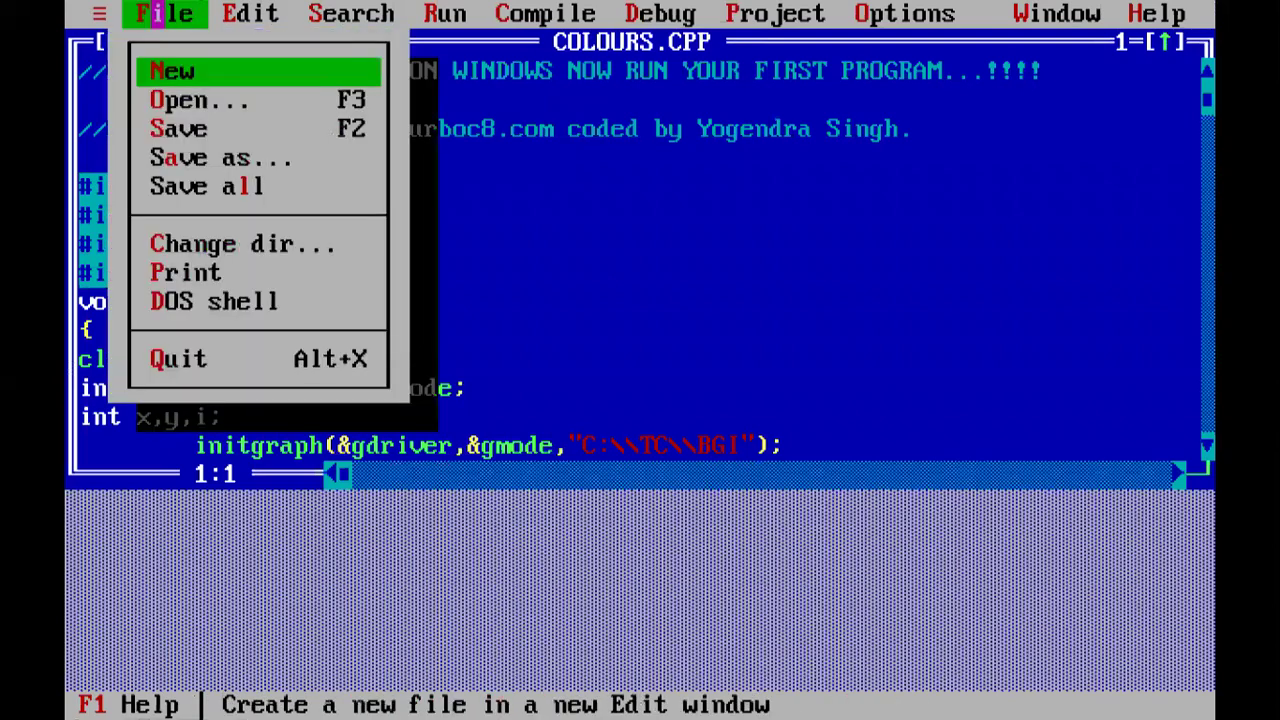
pyautogui.click(244, 70)
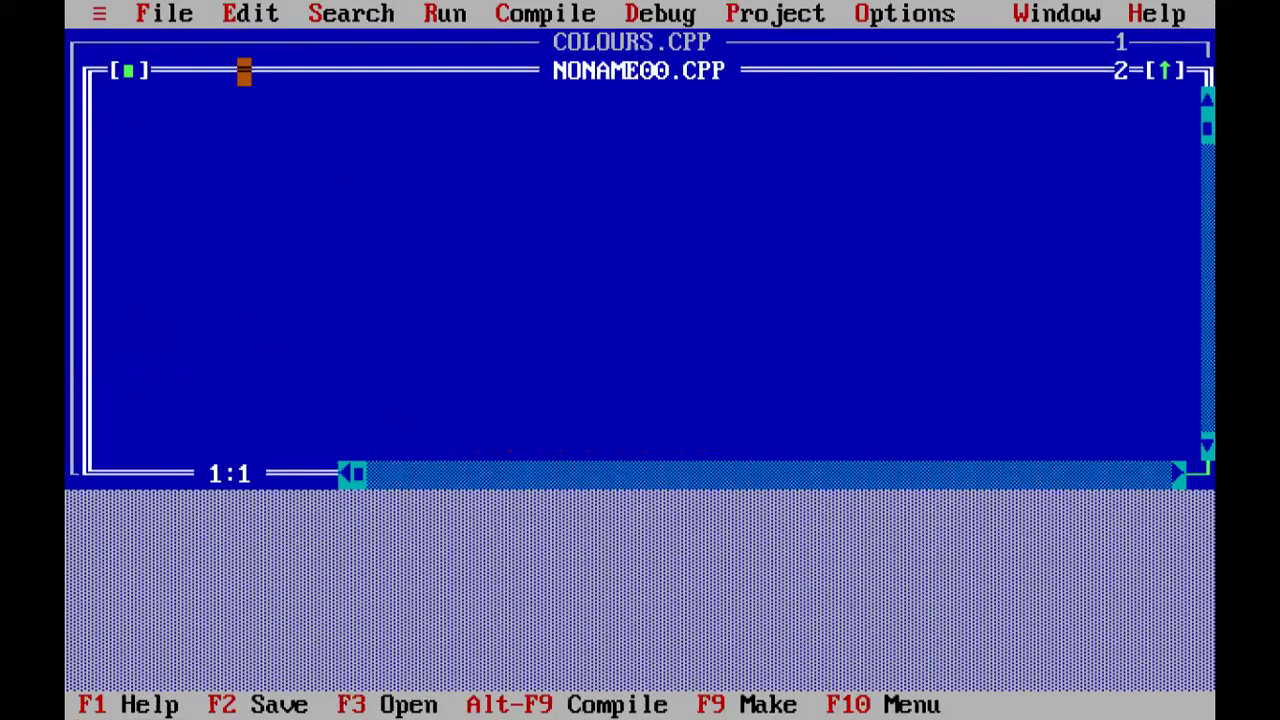
pyautogui.write('#i')
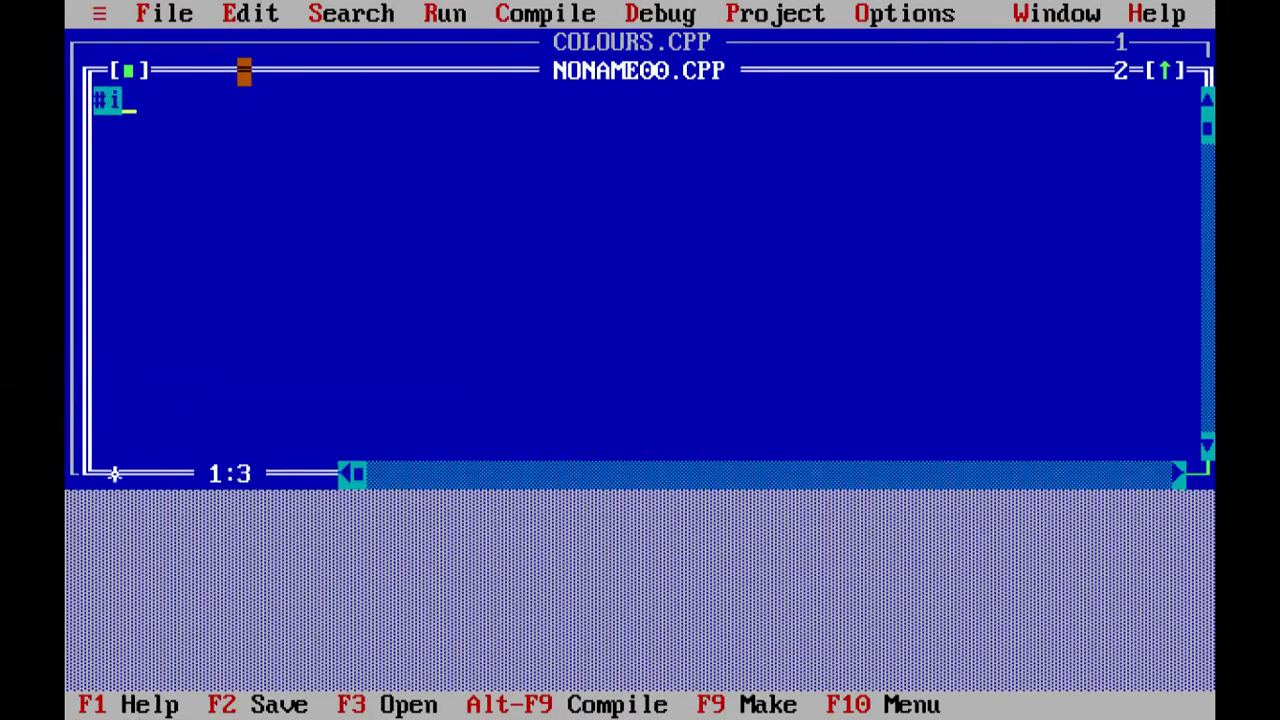
pyautogui.write('nclude<s')
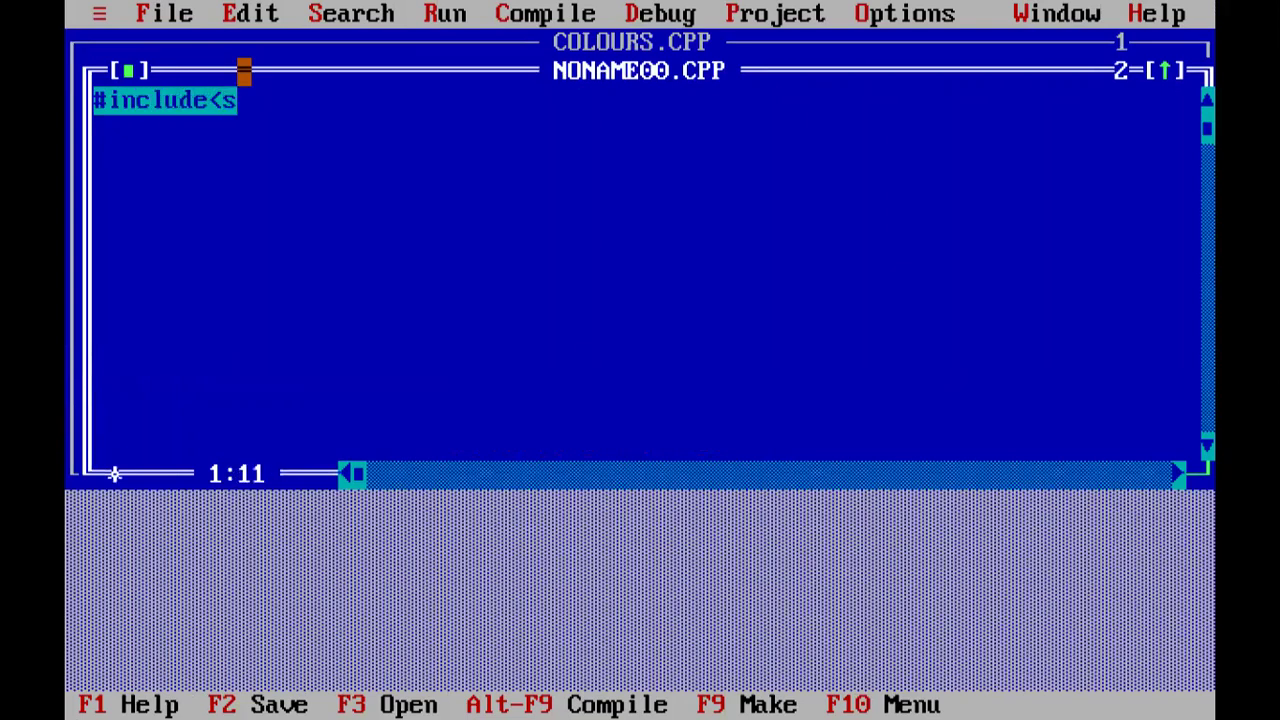
pyautogui.write('tdio.')
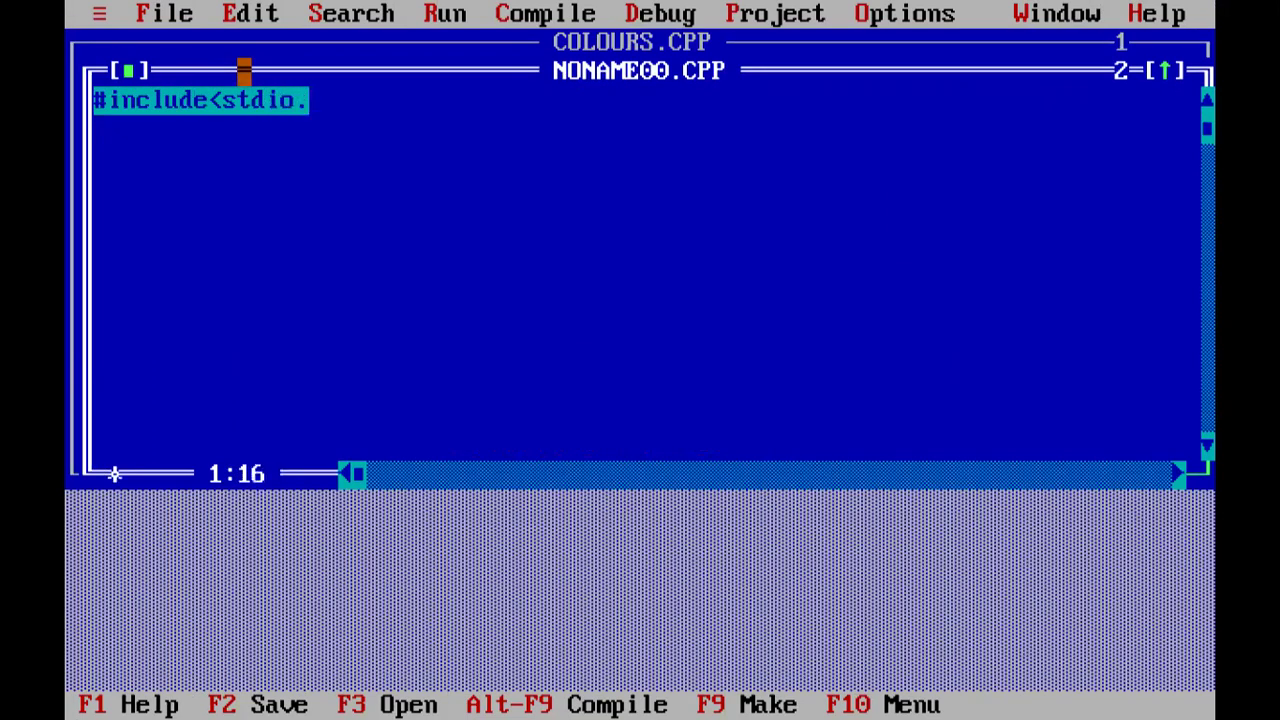
pyautogui.write('h>')
pyautogui.press('Return')
# Add the void main() function header and its opening brace below the include line.
pyautogui.write('v')
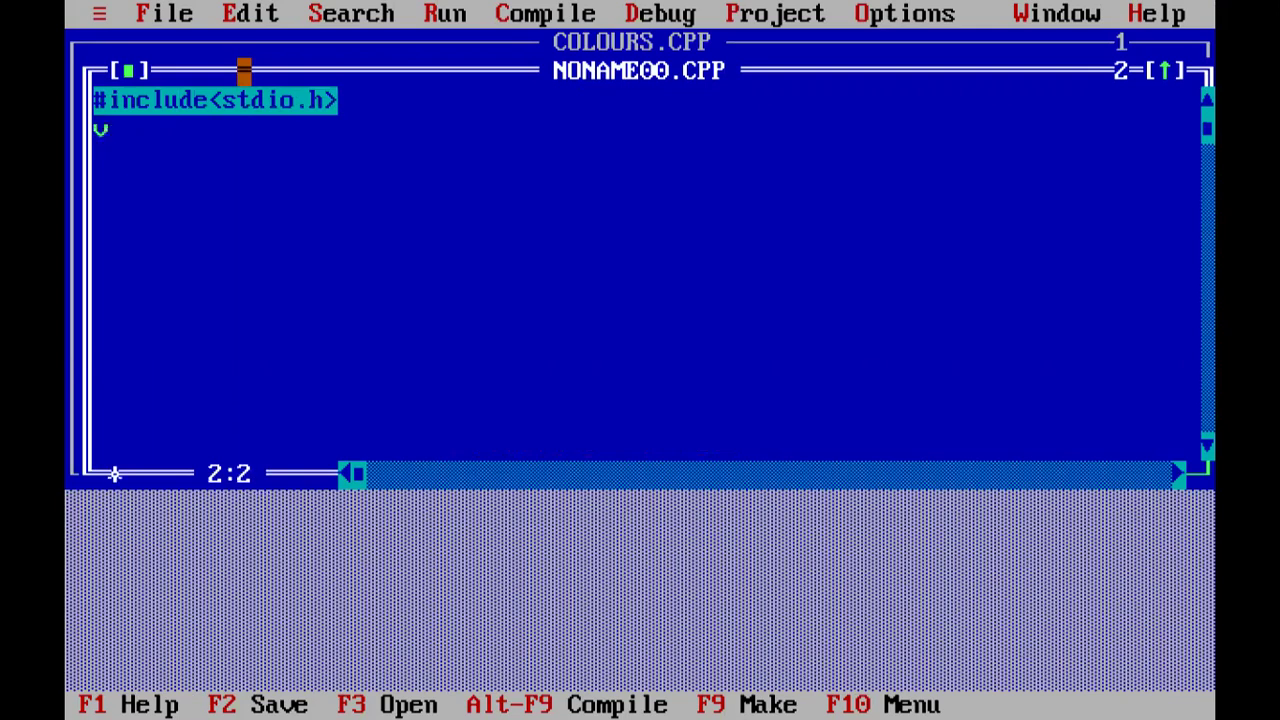
pyautogui.write('oid main')
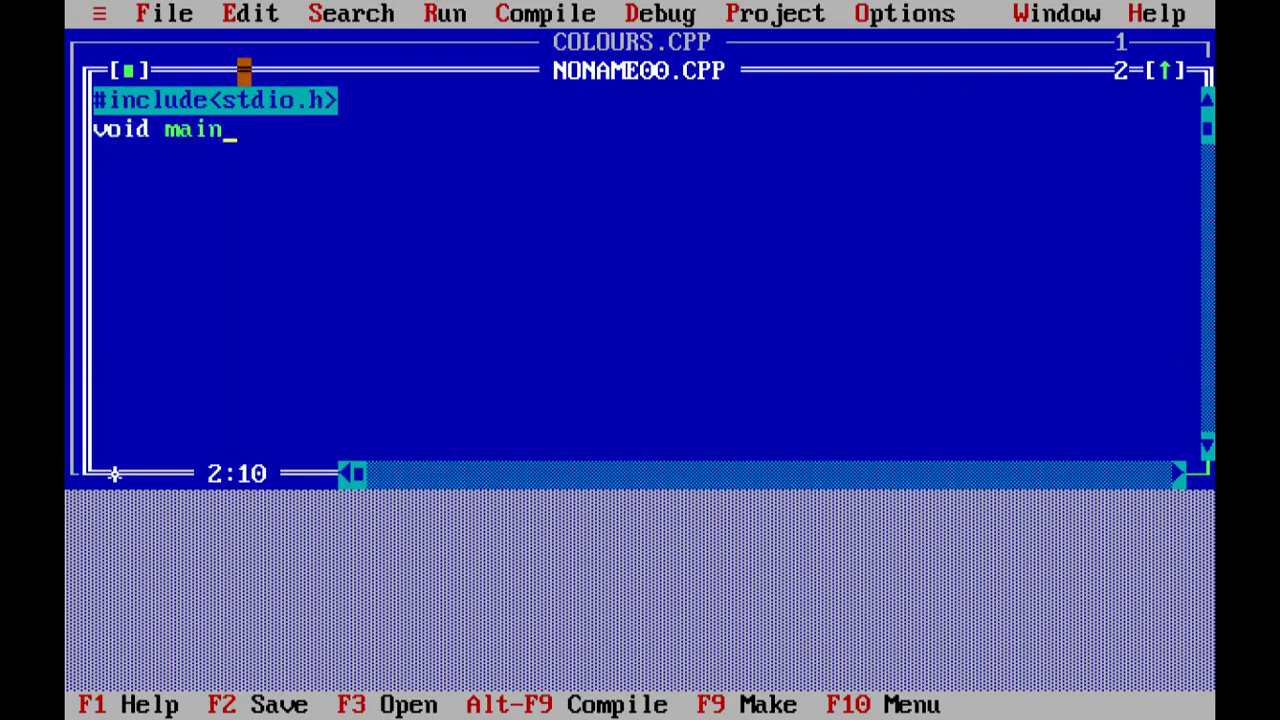
pyautogui.write('()')
pyautogui.press('Return')
pyautogui.write('{')
pyautogui.press('Return')
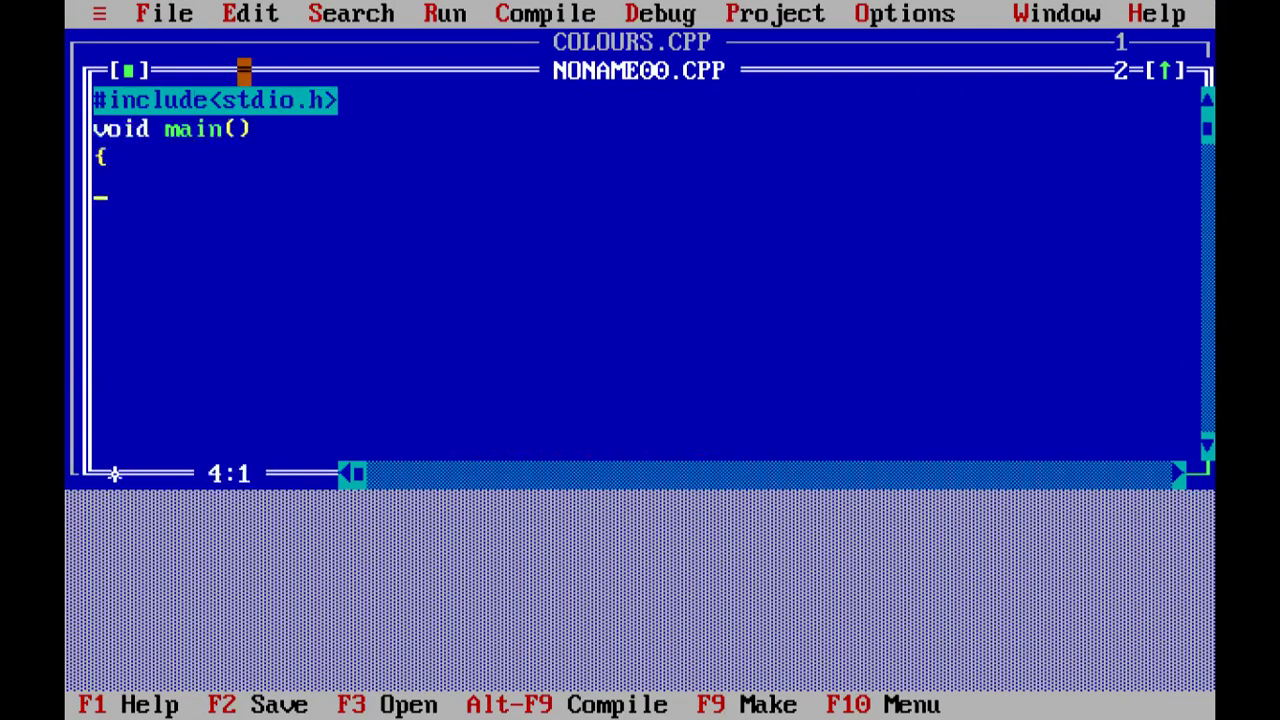
# Declare the variable with int a=10; as an indented statement inside main.
pyautogui.press('Tab')
pyautogui.write('int ')
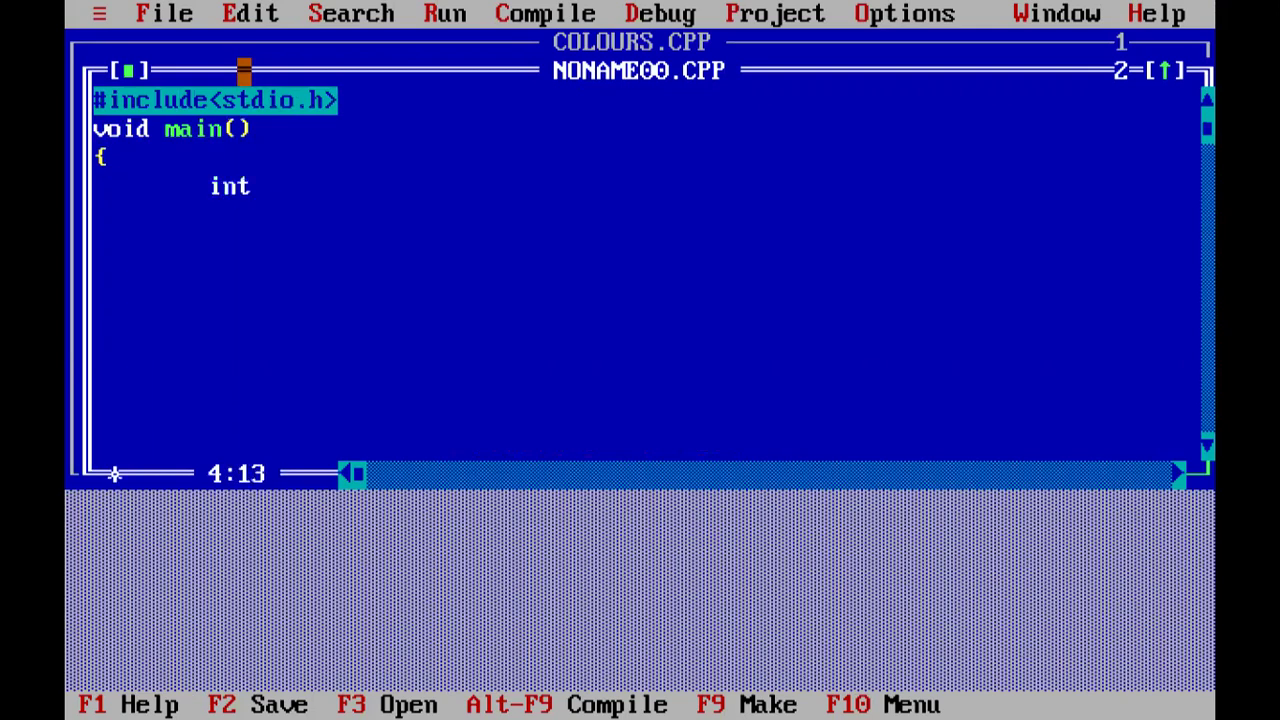
pyautogui.write('a-')
pyautogui.write('10;')
pyautogui.press('Return')
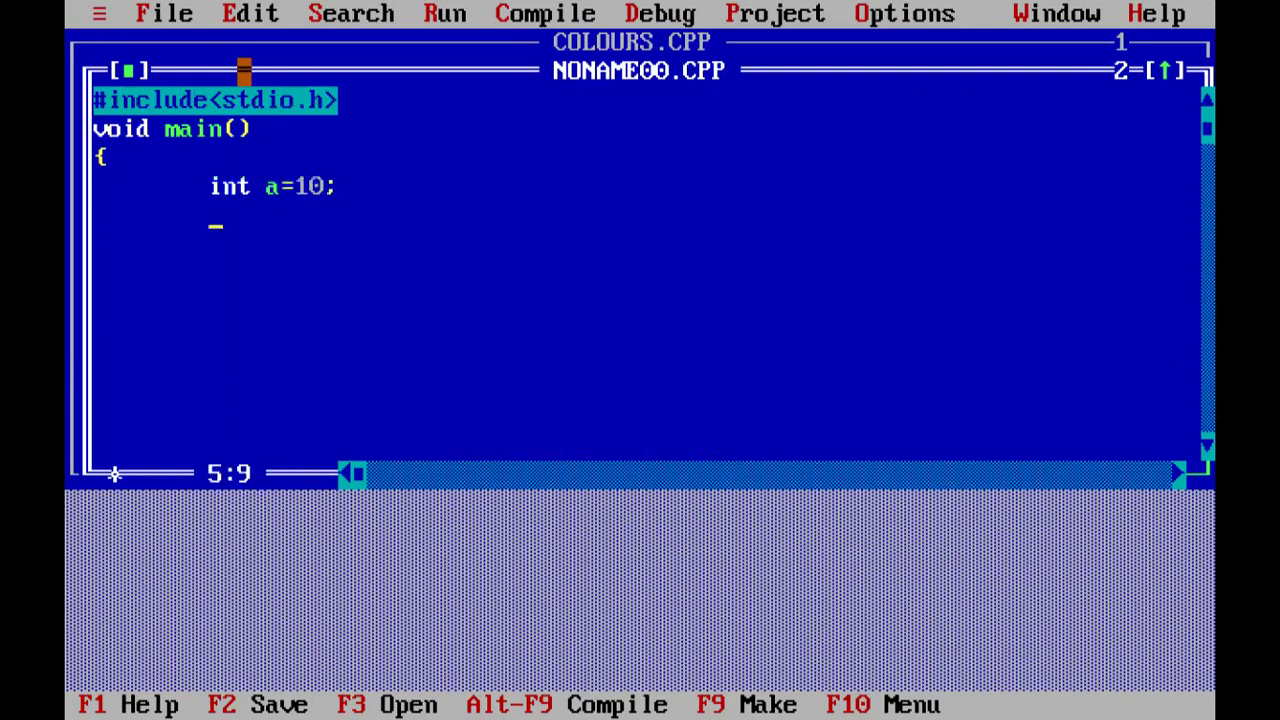
# Declare int b=20; and int c; on separate lines below the declaration of a.
pyautogui.write('int b=2')
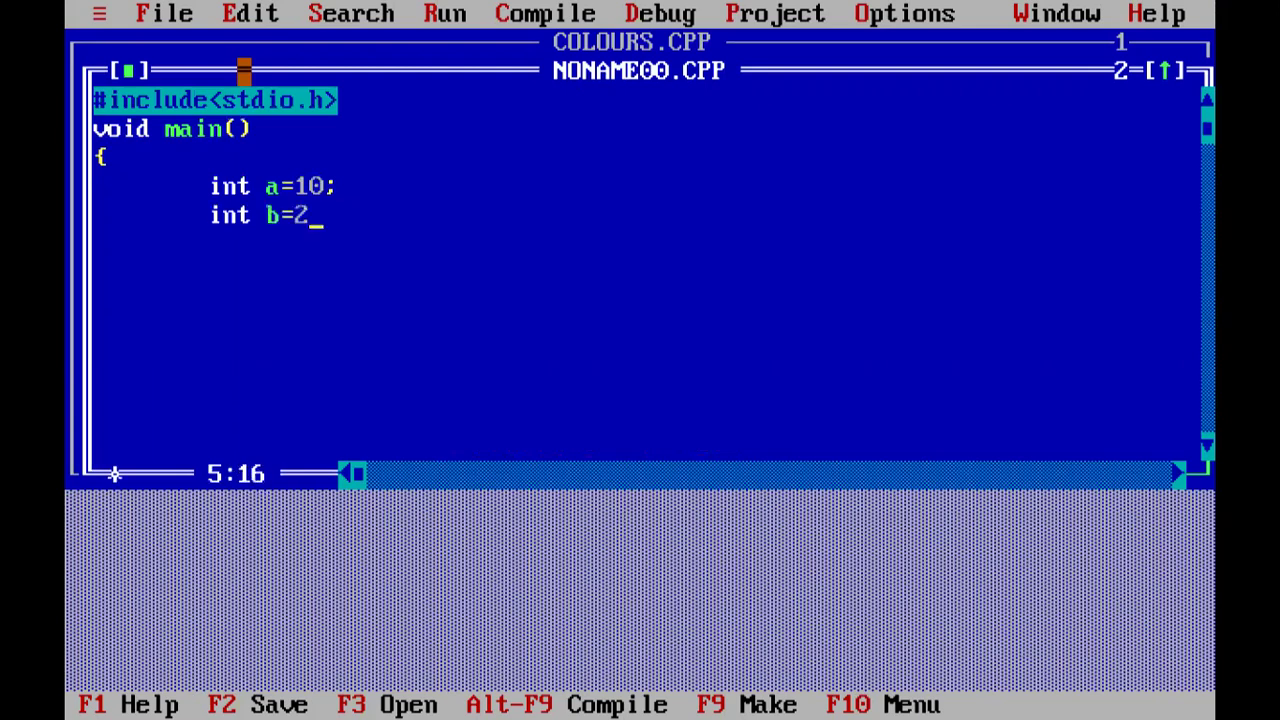
pyautogui.write('0;')
pyautogui.press('Return')
pyautogui.write('int c;')
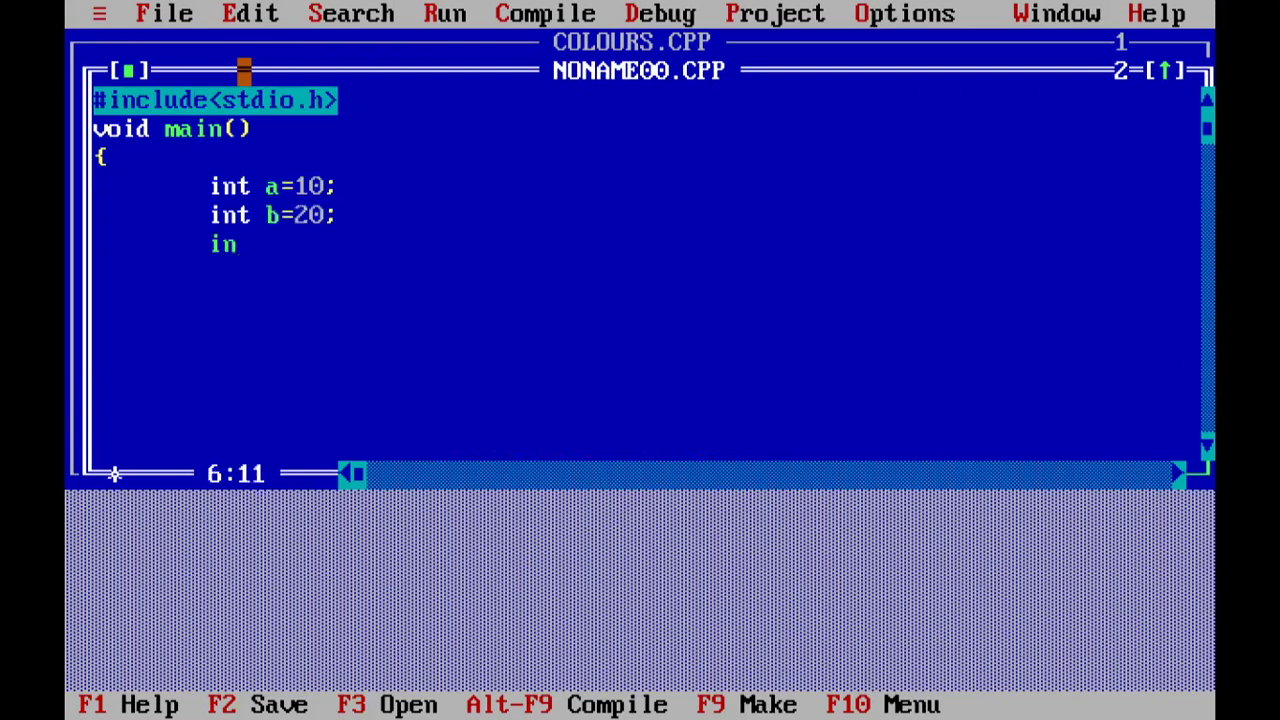
pyautogui.press('Return')
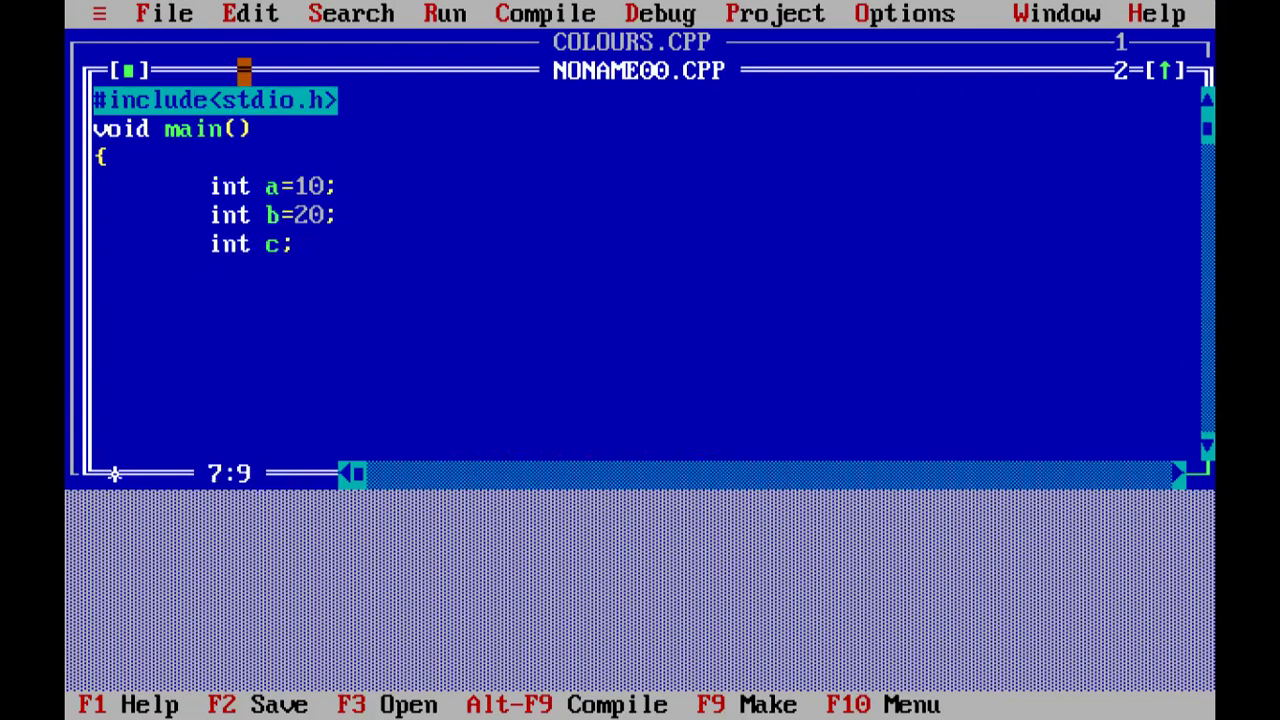
# Add the statement c=a+b; below the variable declarations.
pyautogui.write('c=a')
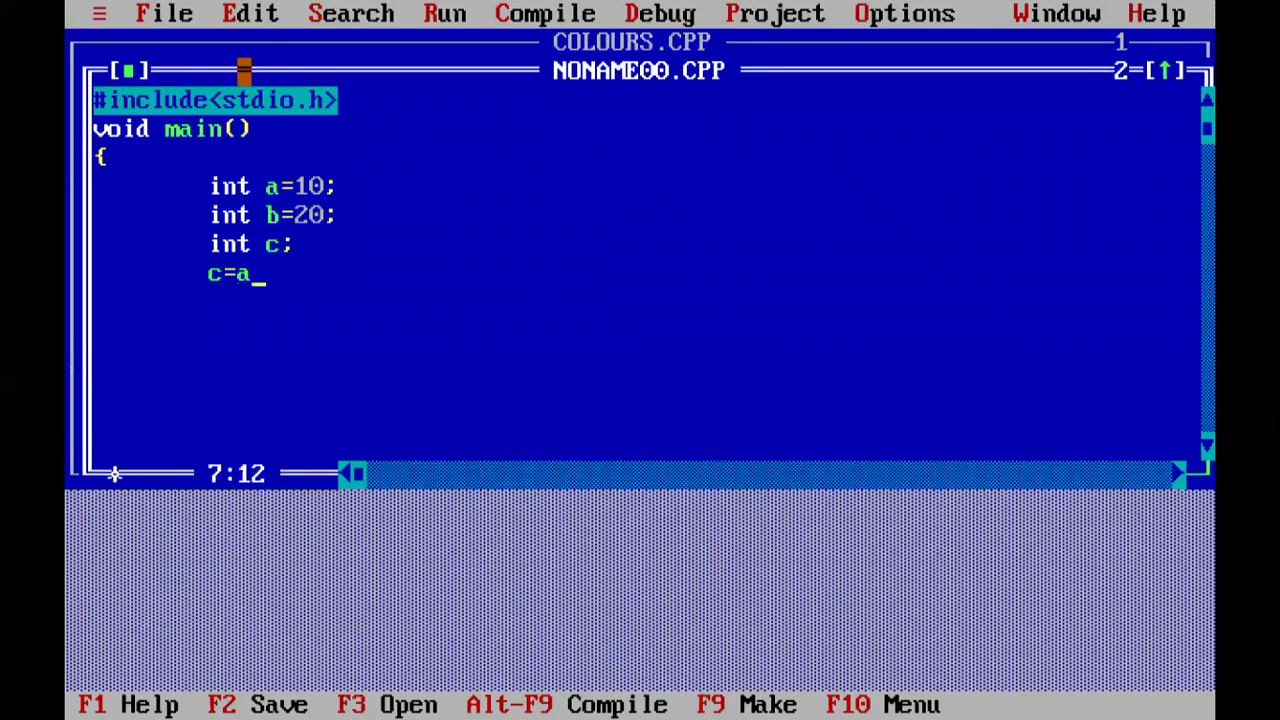
pyautogui.write('+b;')
pyautogui.press('Return')
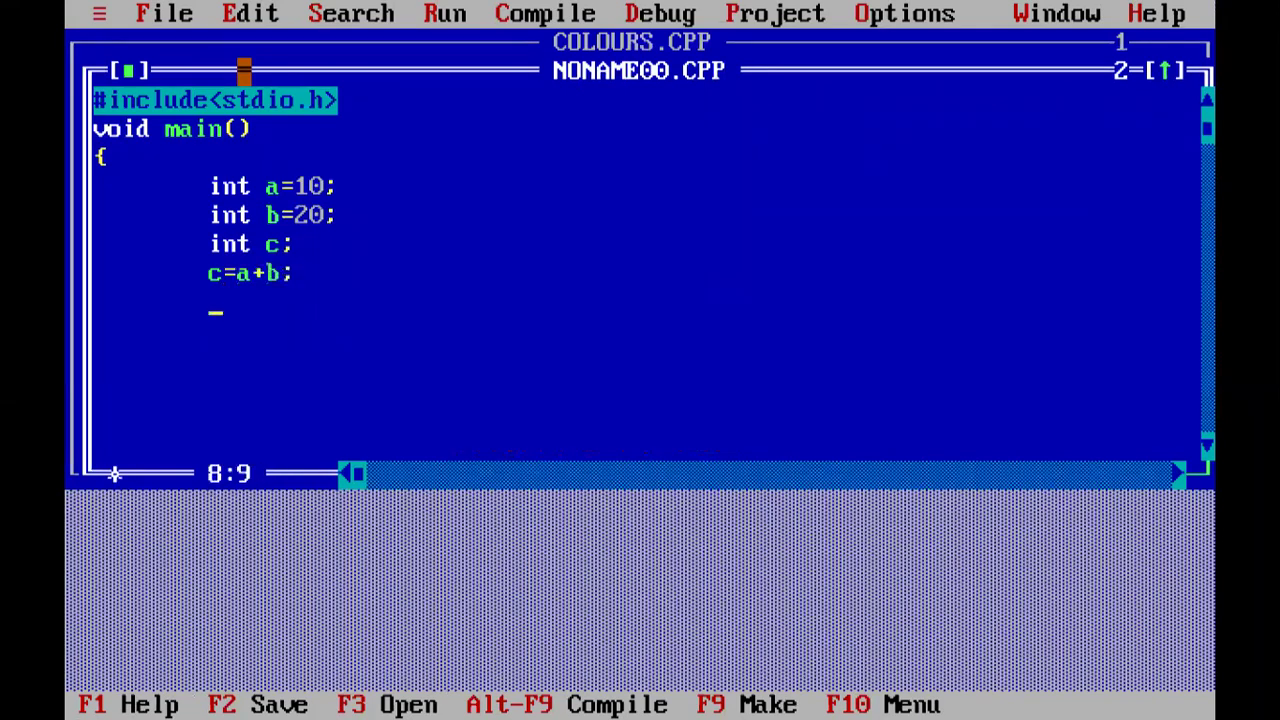
# Add the output statement printf("the sum is::%d",c); below the addition.
pyautogui.write('printf(')
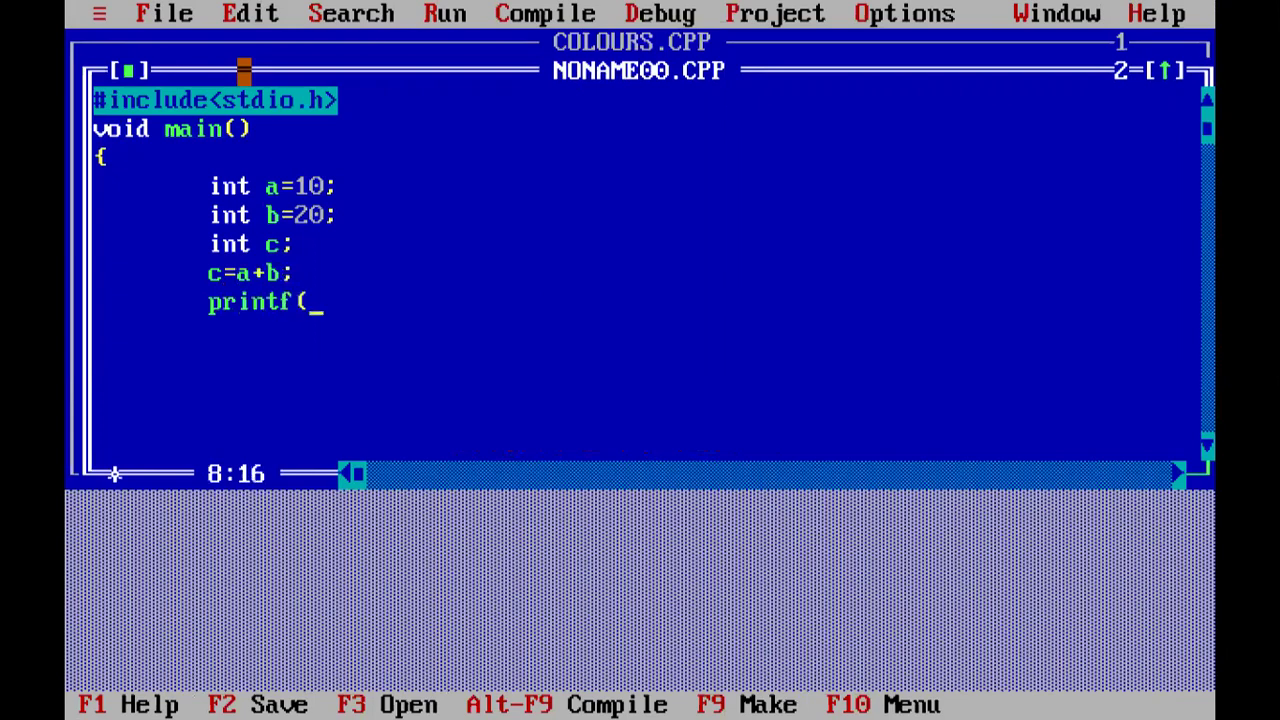
pyautogui.write(':')
pyautogui.press('BackSpace')
pyautogui.write('"the sum ')
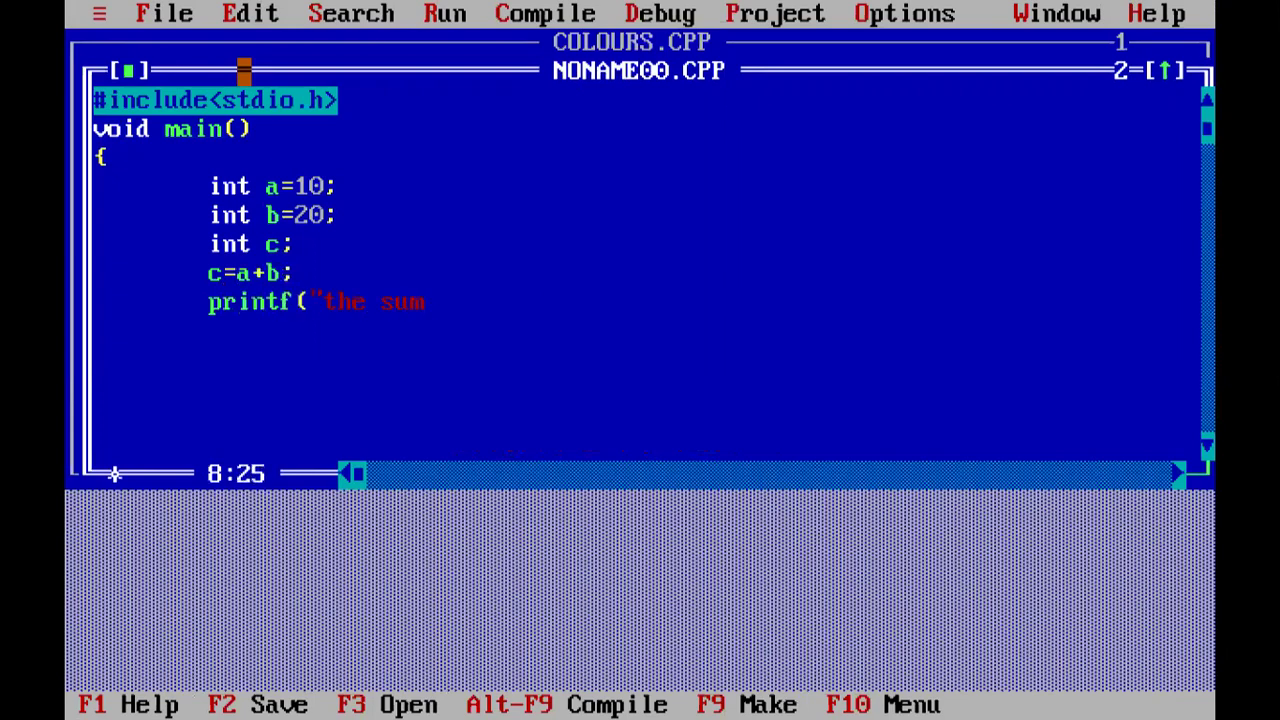
pyautogui.write('is::%d",c')
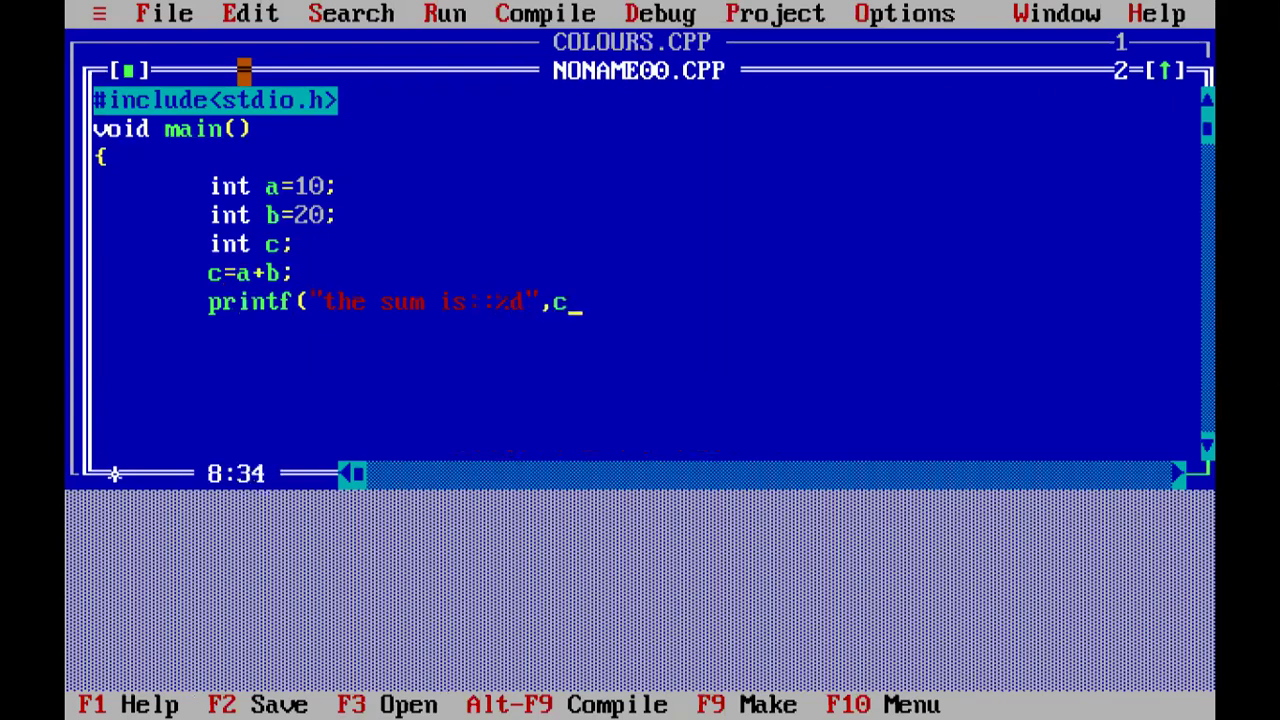
pyautogui.write(');')
pyautogui.press('Return')
# Add getch(); after the printf statement and close main with an unindented closing brace.
pyautogui.write('getch()')
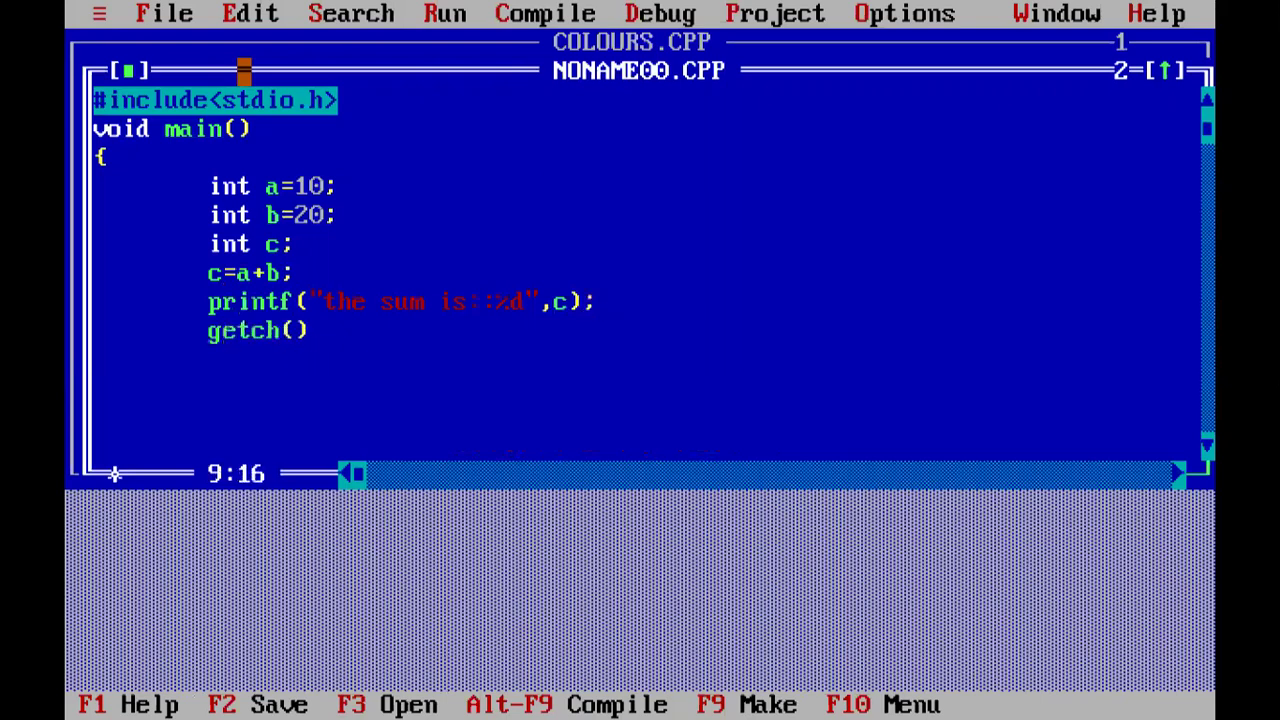
pyautogui.write(';')
pyautogui.press('Return')
pyautogui.press('BackSpace')
pyautogui.write('}')
# Save the program as first.c in C:\TC\BIN.
pyautogui.click(150, 14)
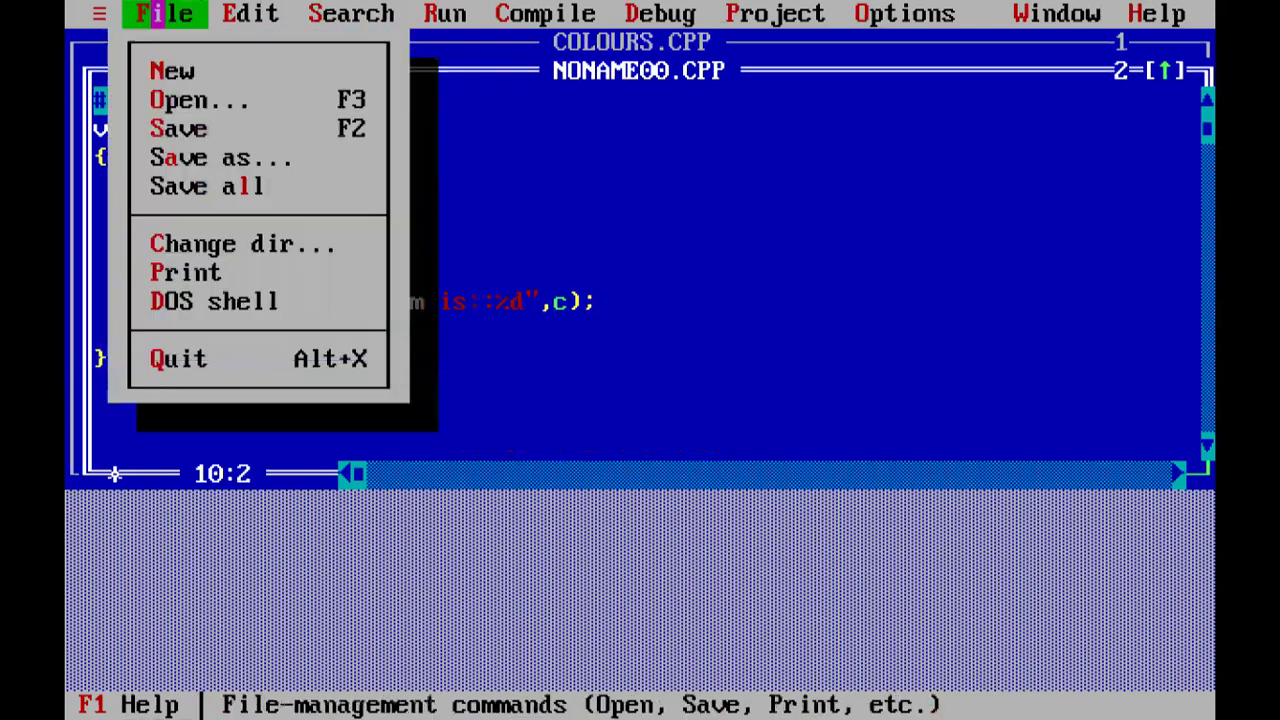
pyautogui.click(230, 128)
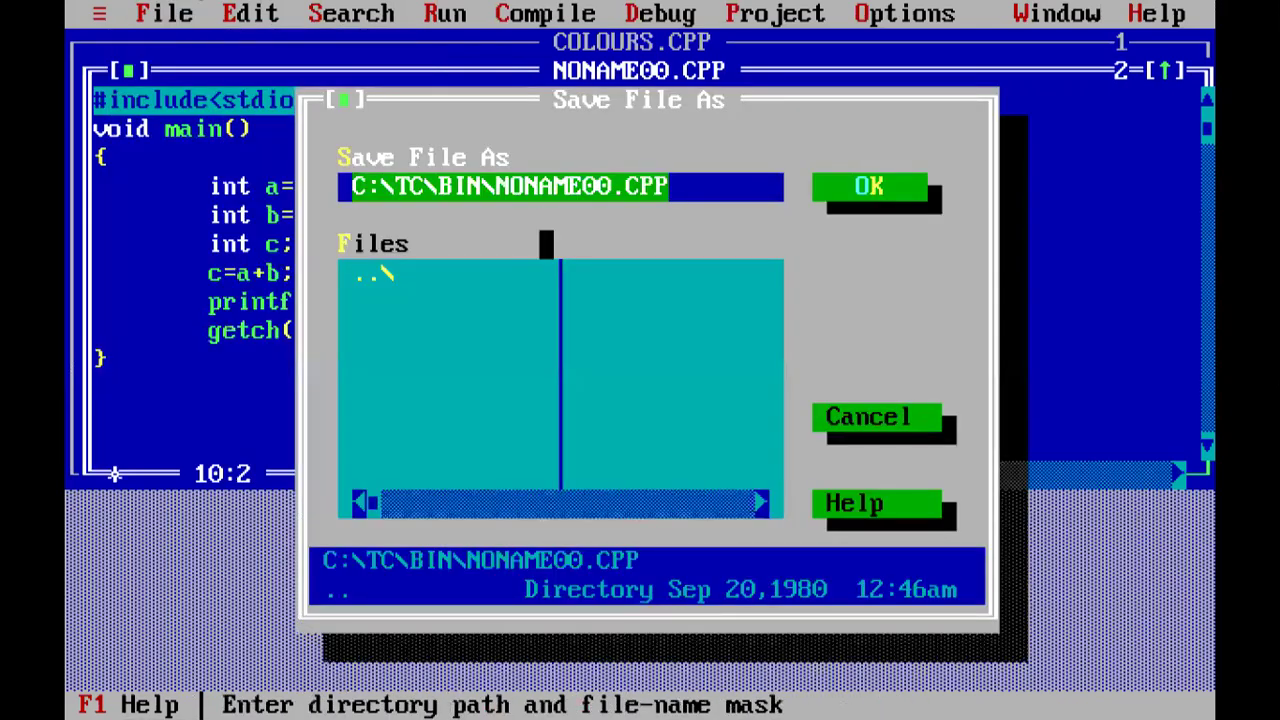
pyautogui.press('BackSpace')
pyautogui.press('BackSpace')
pyautogui.press('BackSpace')
pyautogui.press('BackSpace')
pyautogui.press('BackSpace')
pyautogui.press('BackSpace')
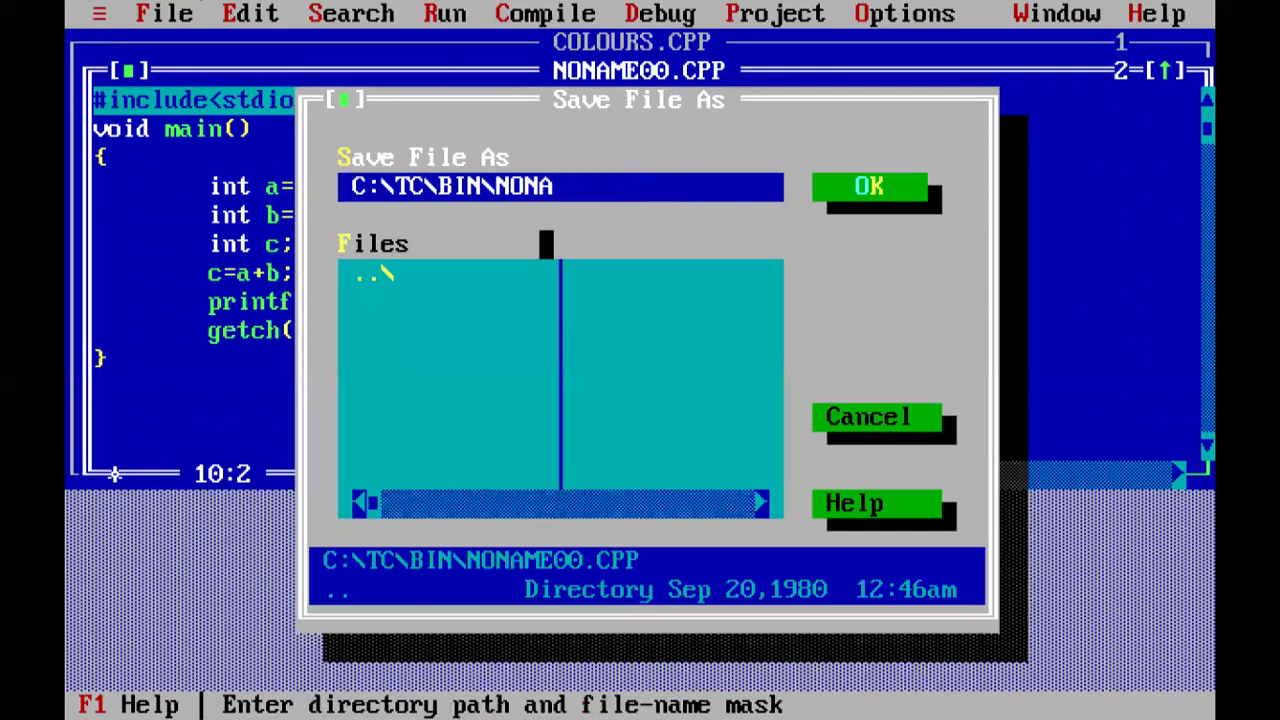
pyautogui.press('BackSpace')
pyautogui.press('BackSpace')
pyautogui.press('BackSpace')
pyautogui.press('BackSpace')
pyautogui.write('first')
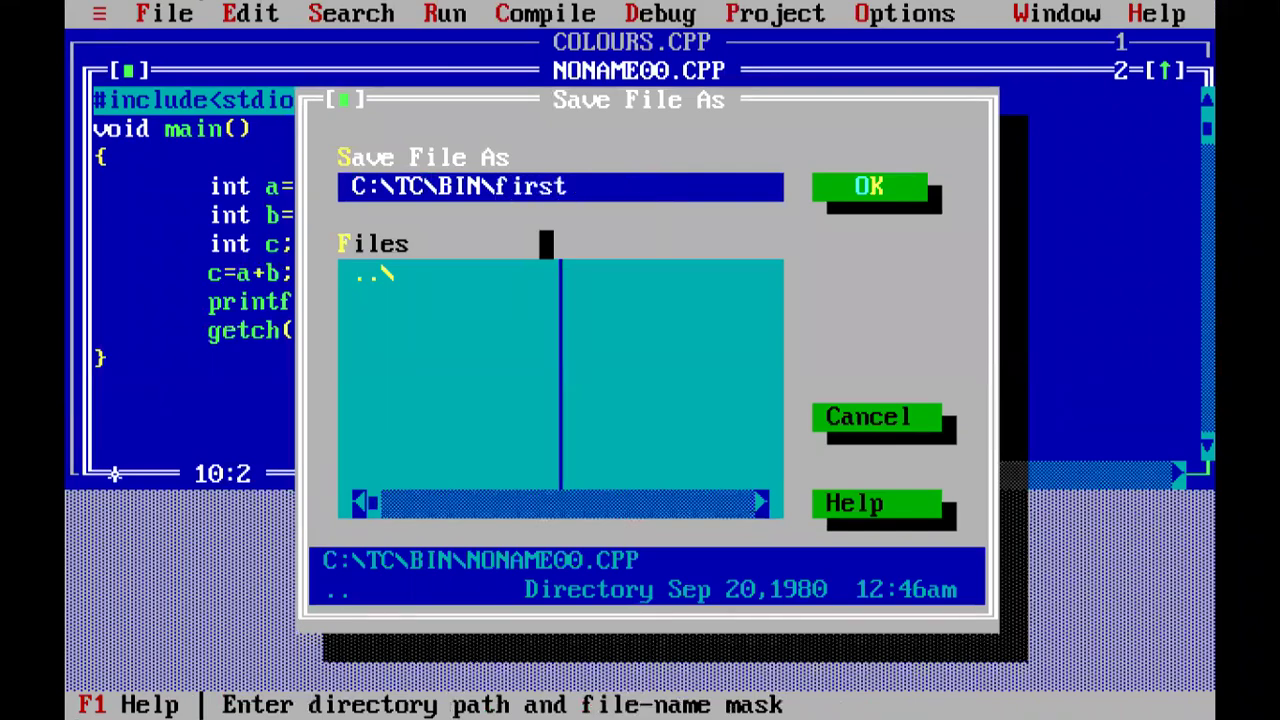
pyautogui.write('.c')
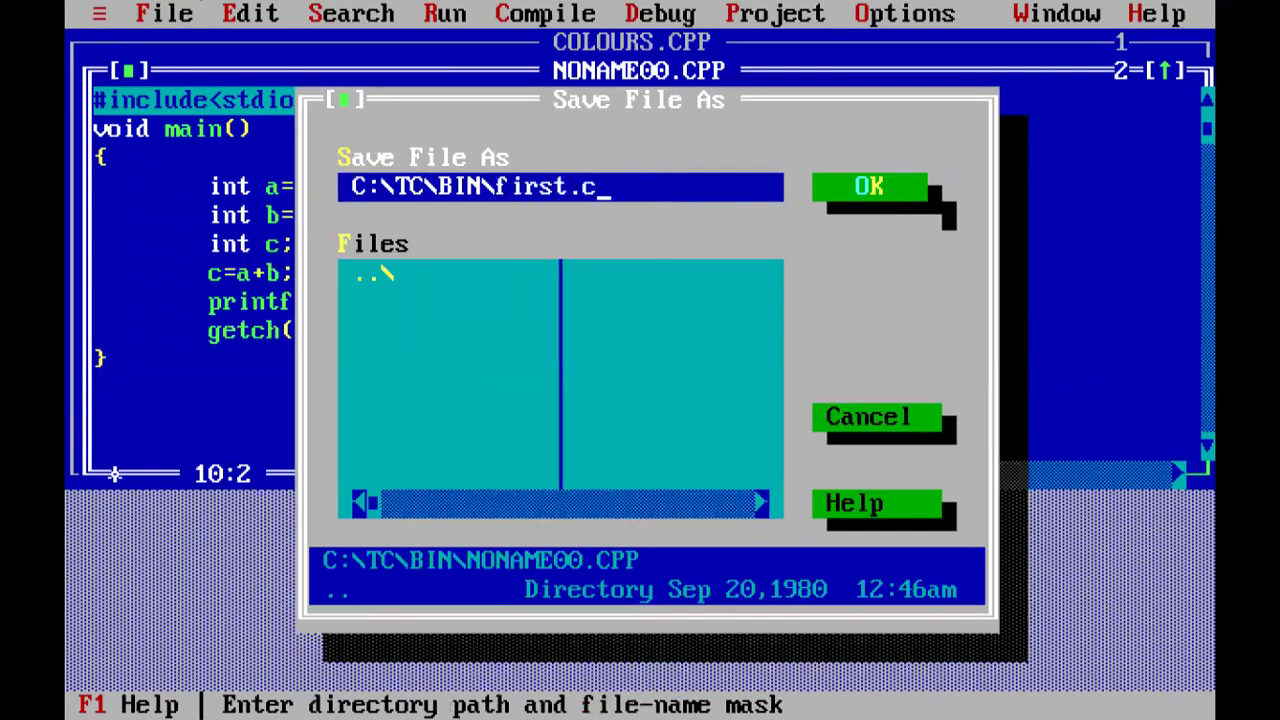
pyautogui.click(866, 187)
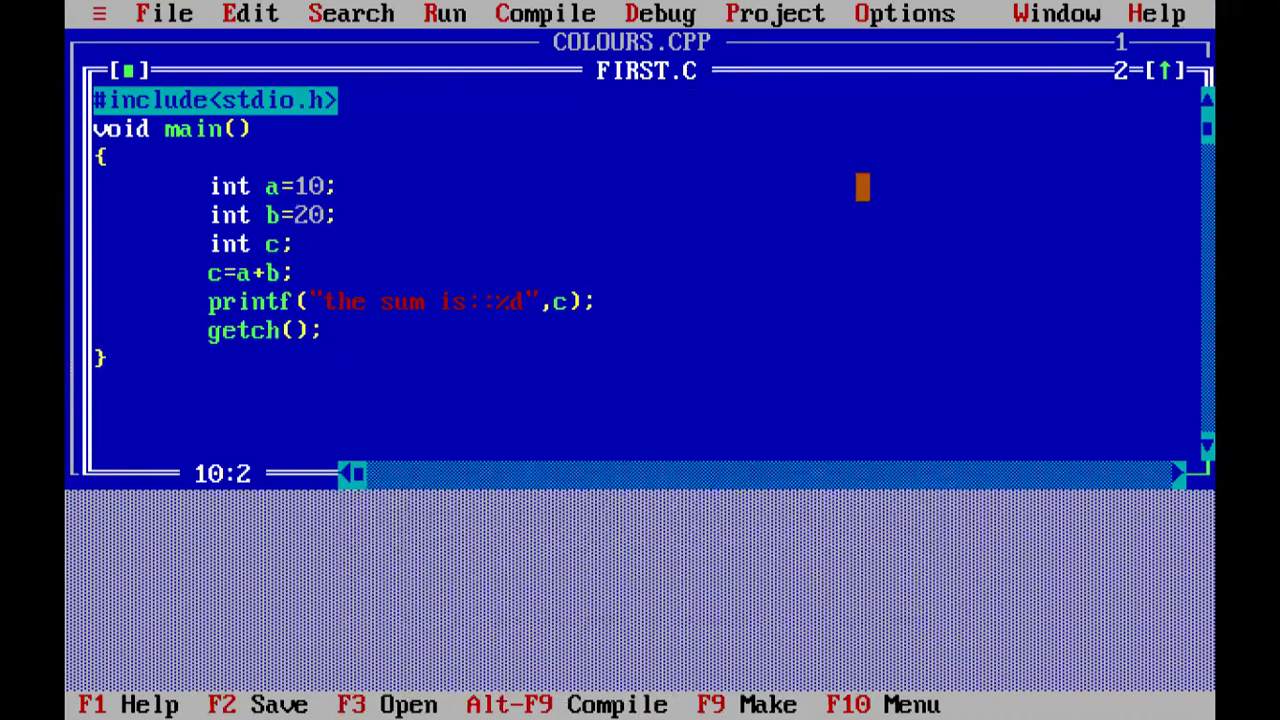
# Compile the saved C program and dismiss the compile report.
pyautogui.click(575, 14)
pyautogui.click(617, 70)
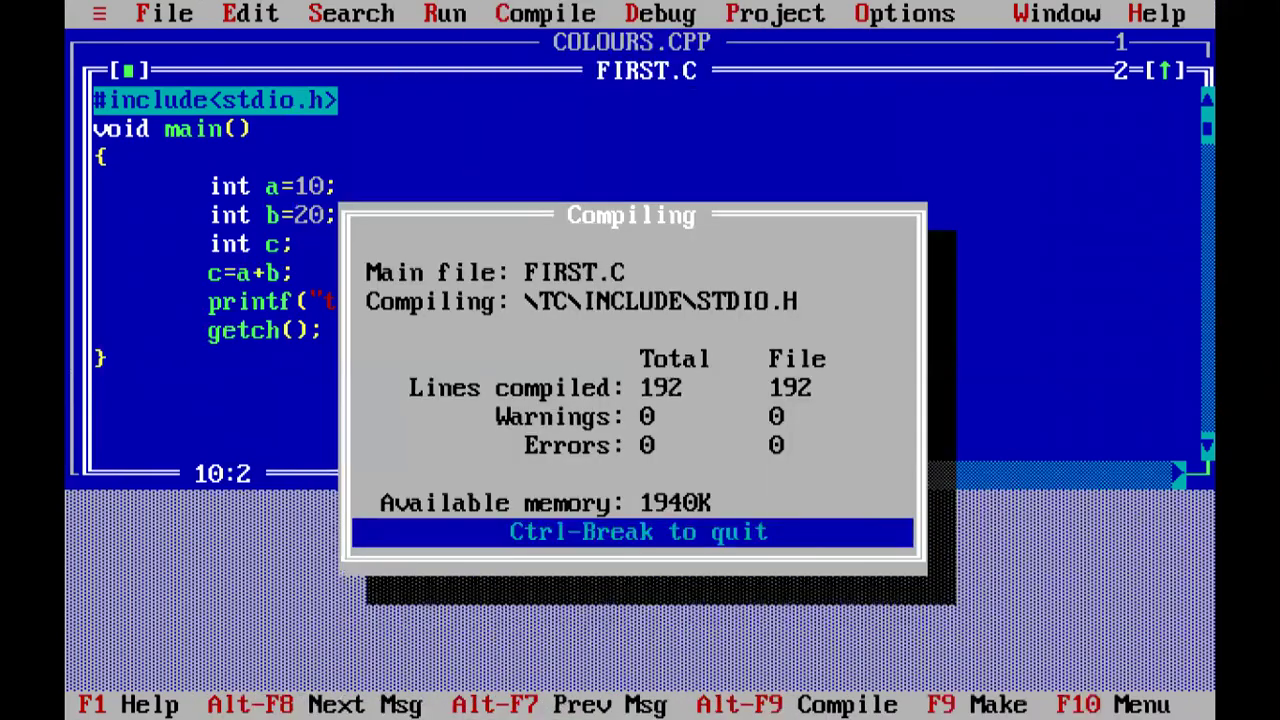
pyautogui.press('Return')
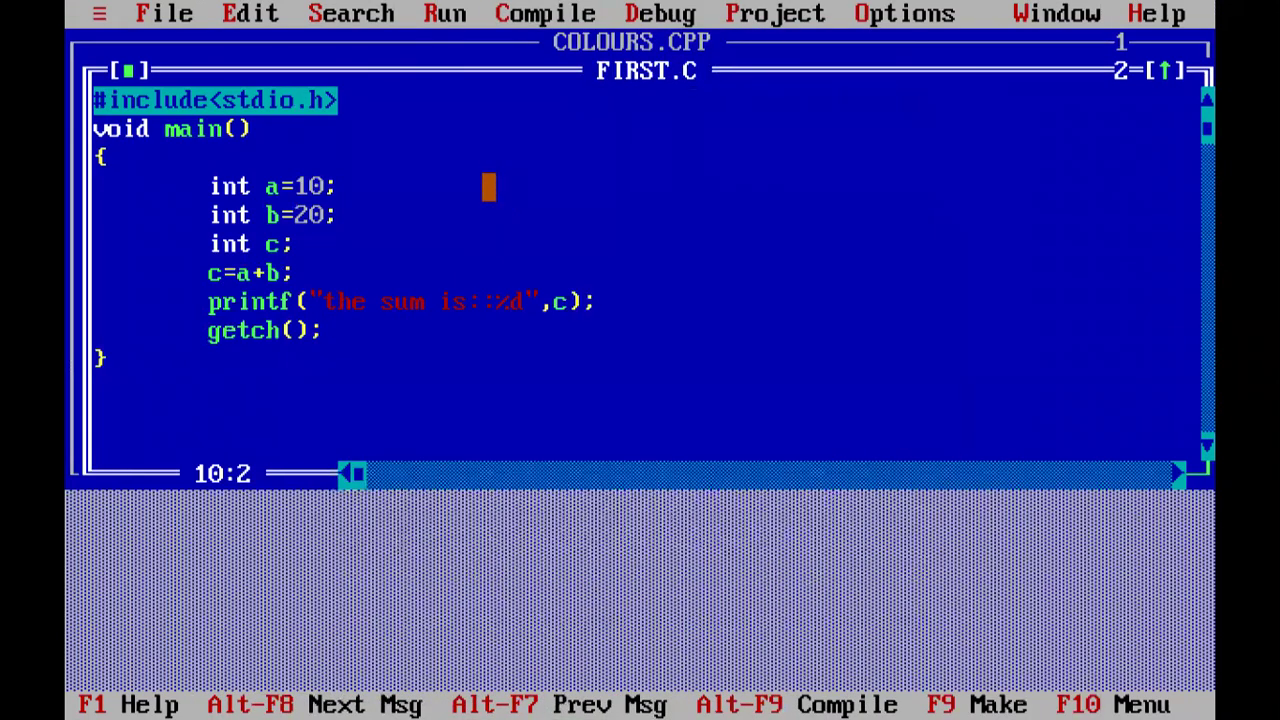
# Run the program to show its output, and return to the code editor.
pyautogui.click(445, 14)
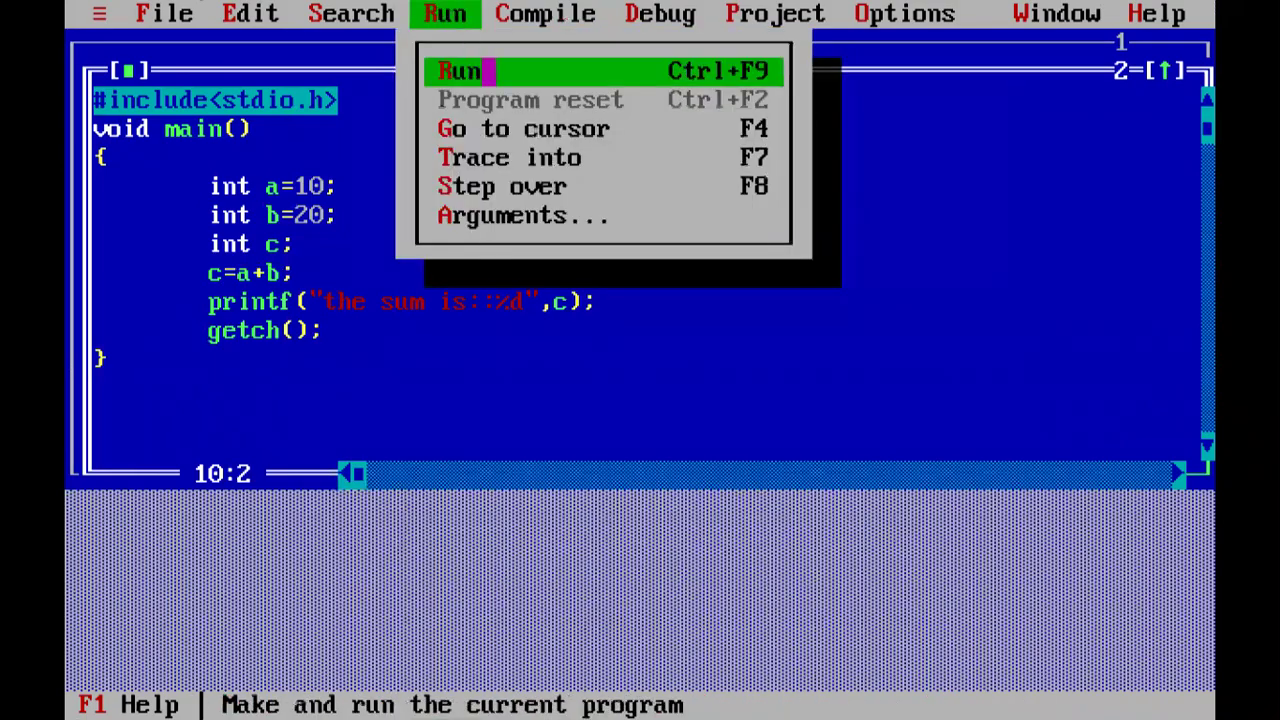
pyautogui.click(477, 69)
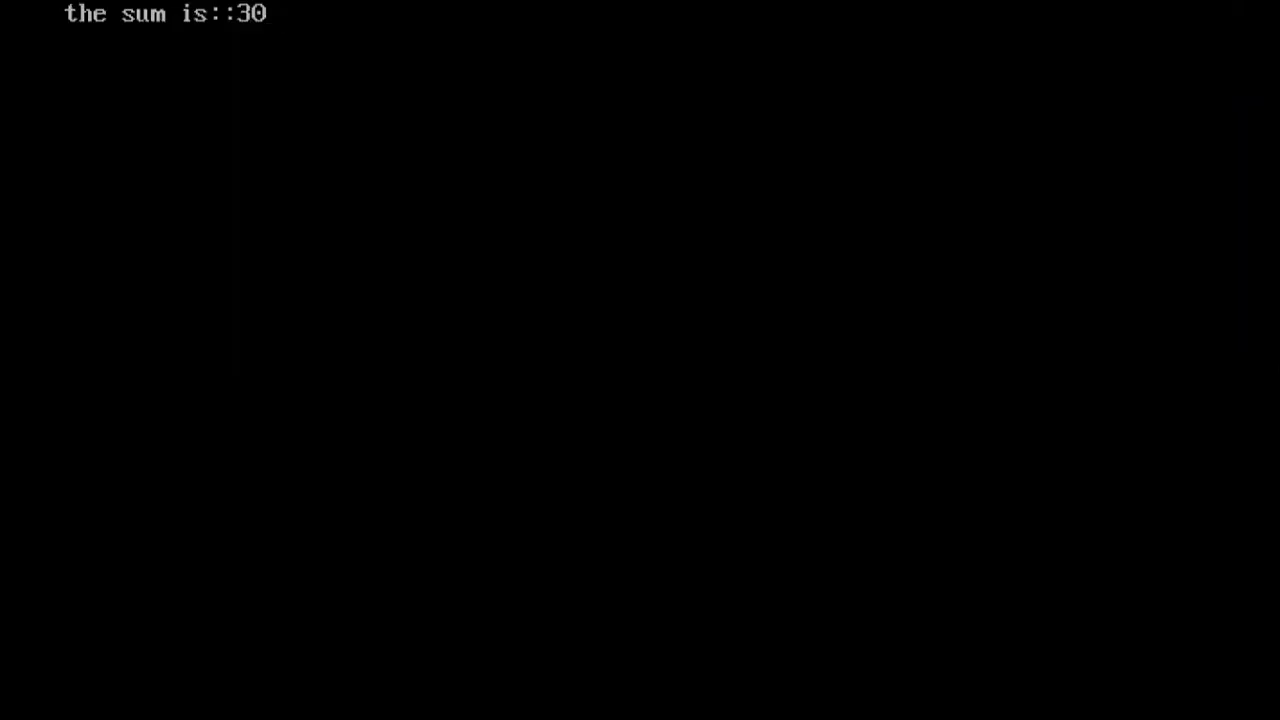
pyautogui.press('Return')
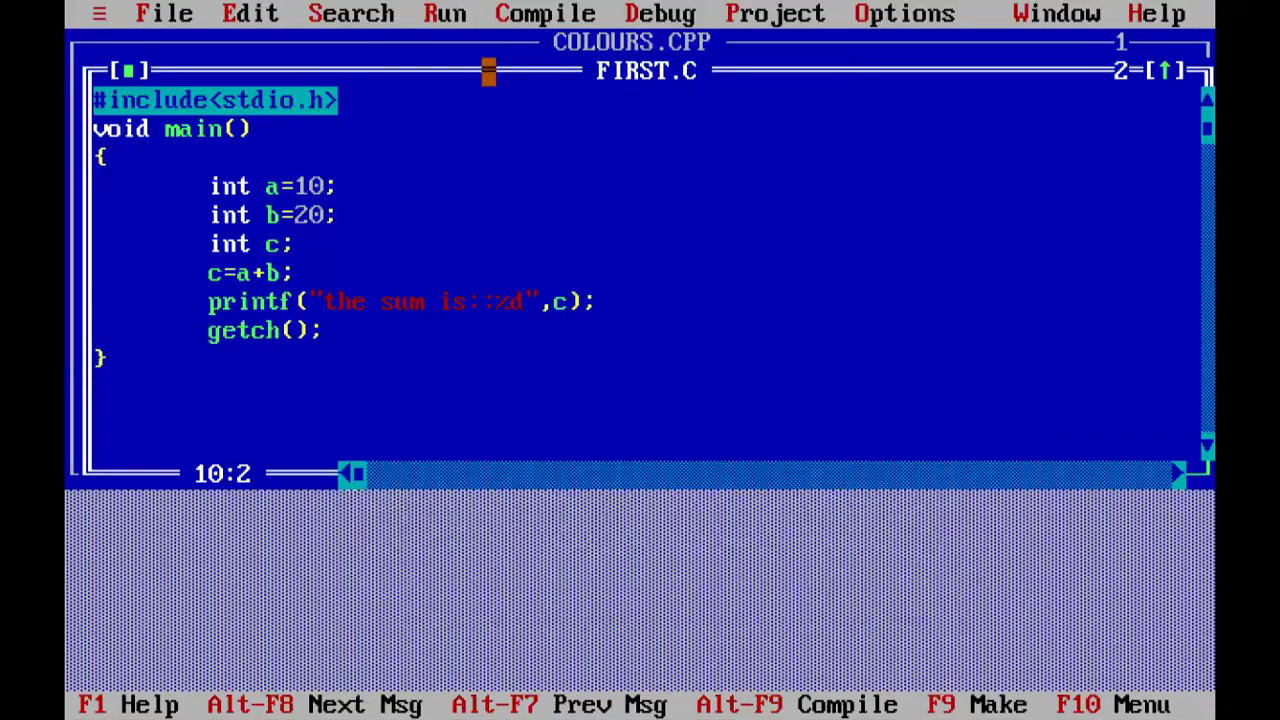
# Quit the Turbo C++ editor and close the remaining DOS prompt with the exit command.
pyautogui.click(171, 14)
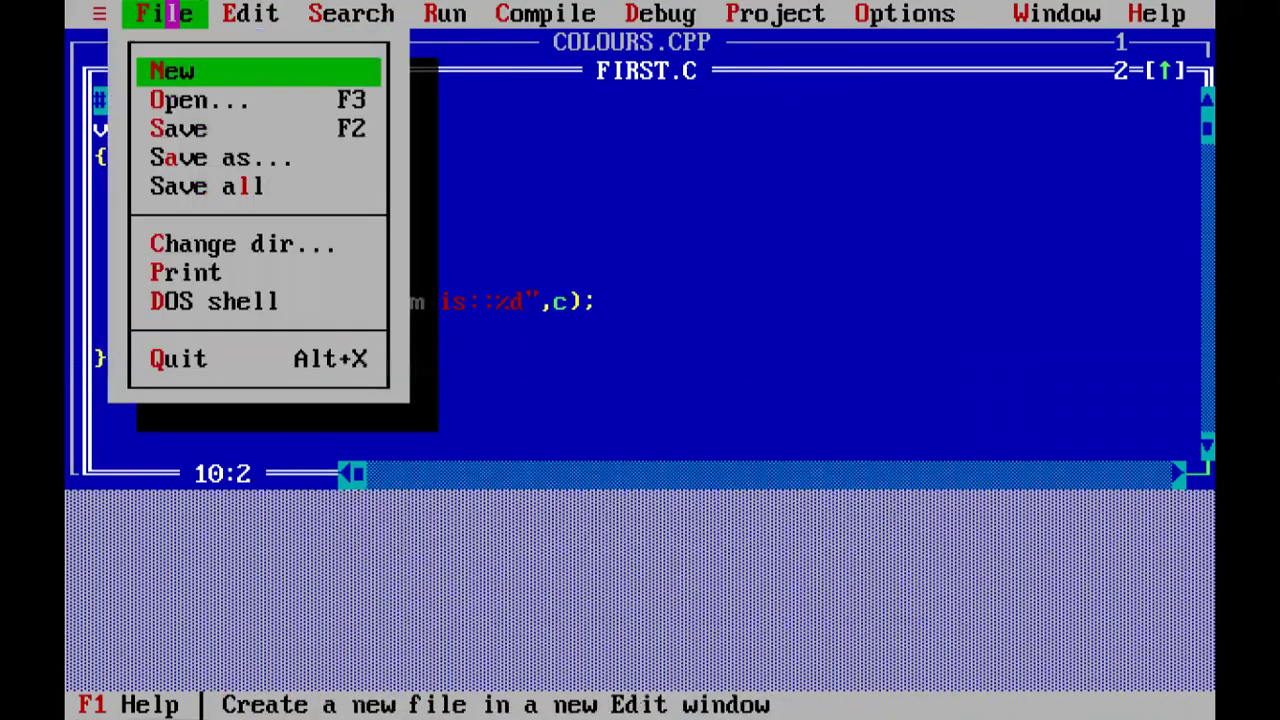
pyautogui.click(200, 358)
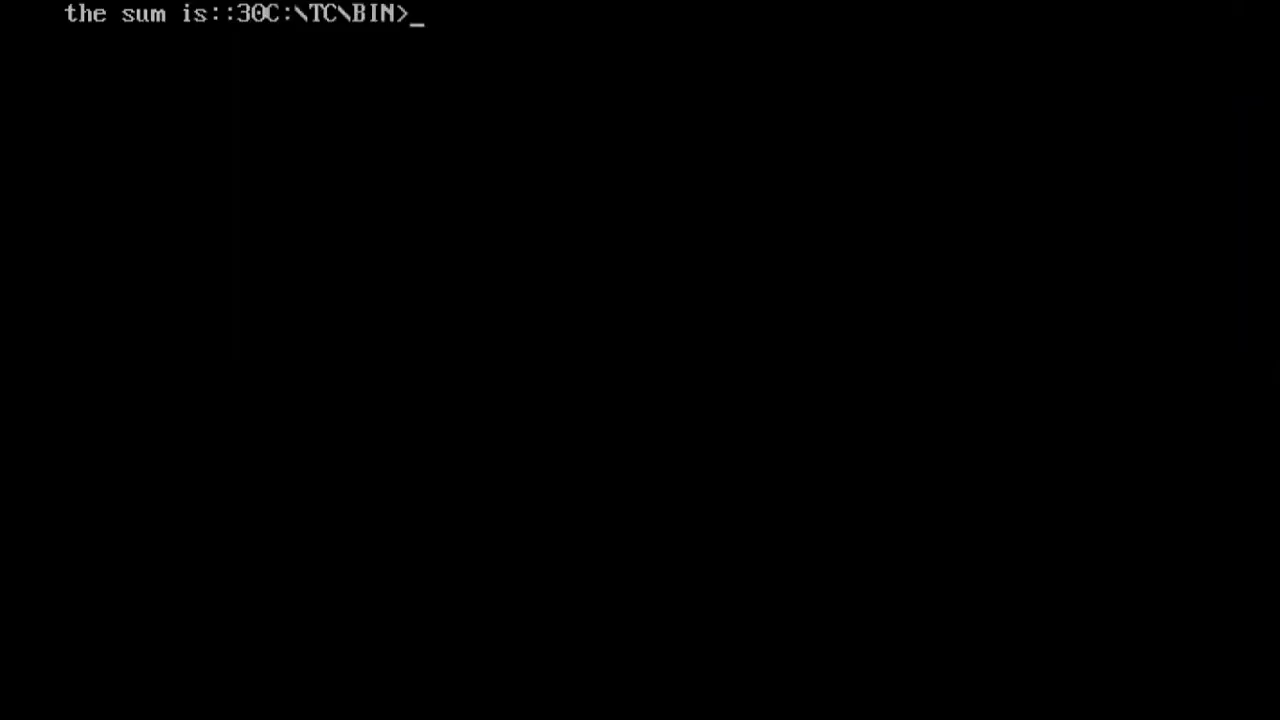
pyautogui.write('exit')
pyautogui.press('Return')
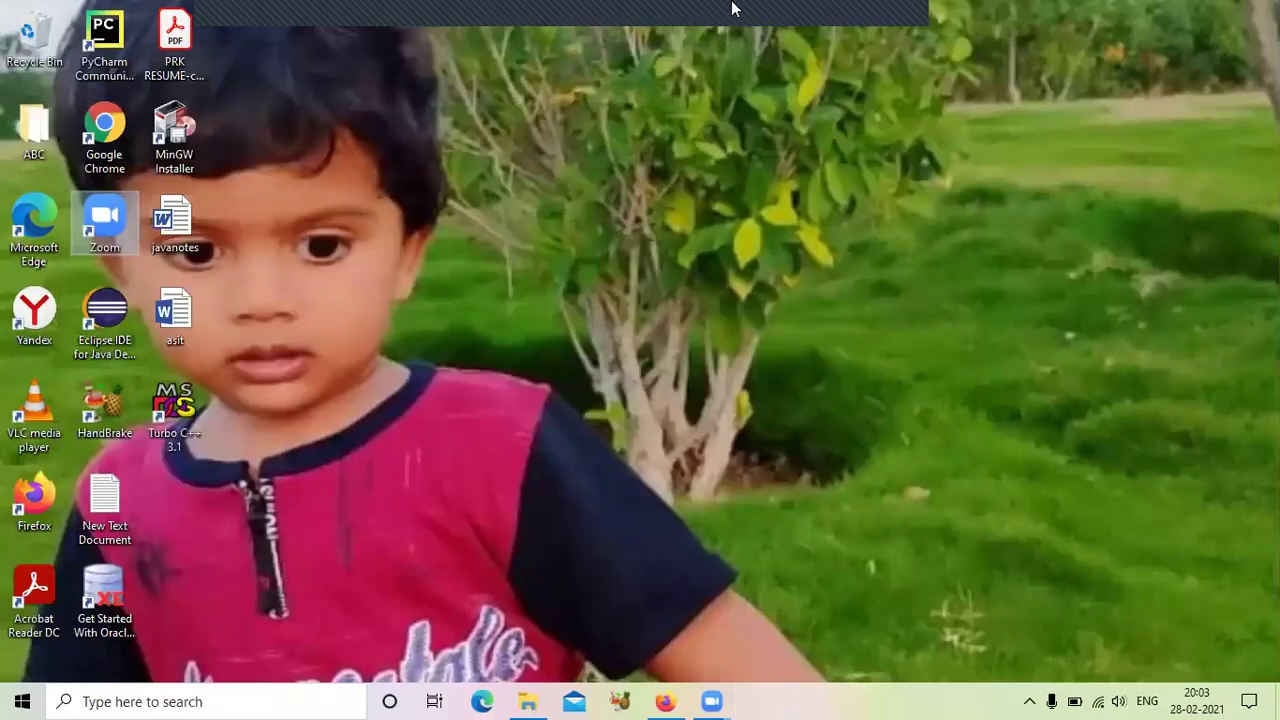
pyautogui.click(894, 36)
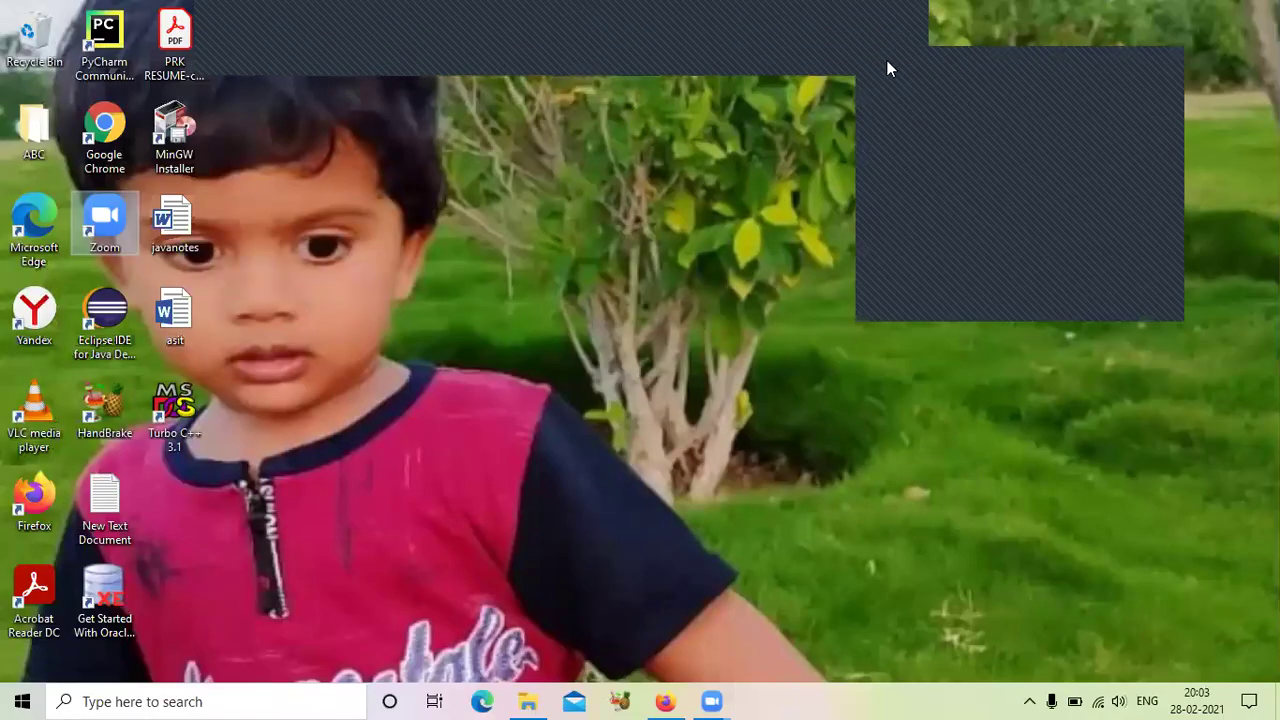